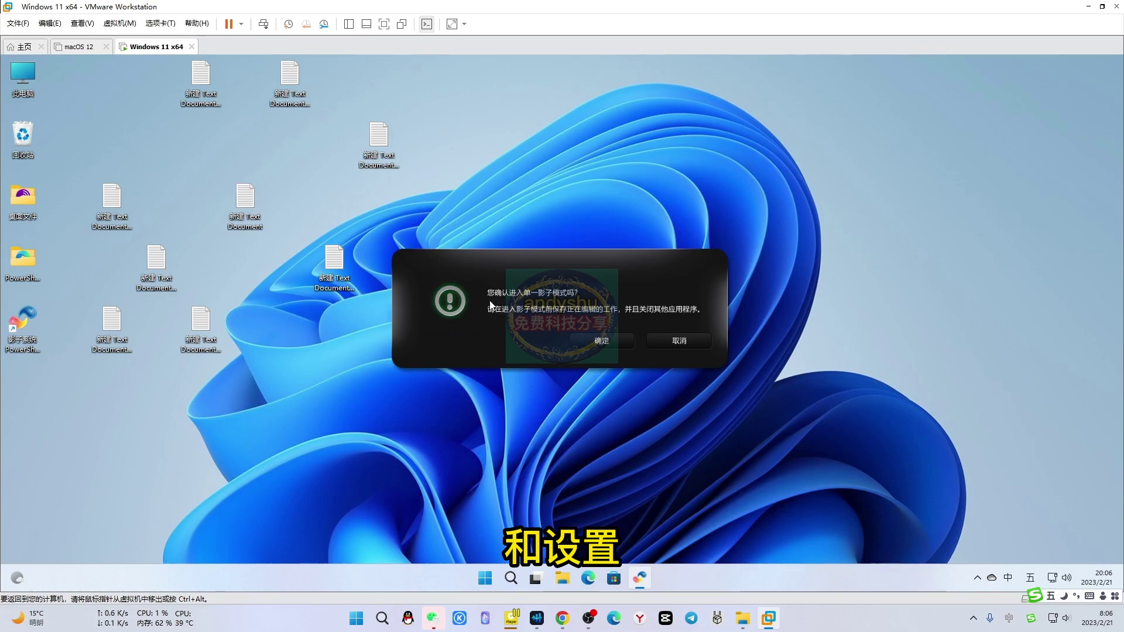
Confirm single shadow mode so the rebooted VM shows a desktop without the test documents
{"action": "left_click", "coordinate": [602, 338]}
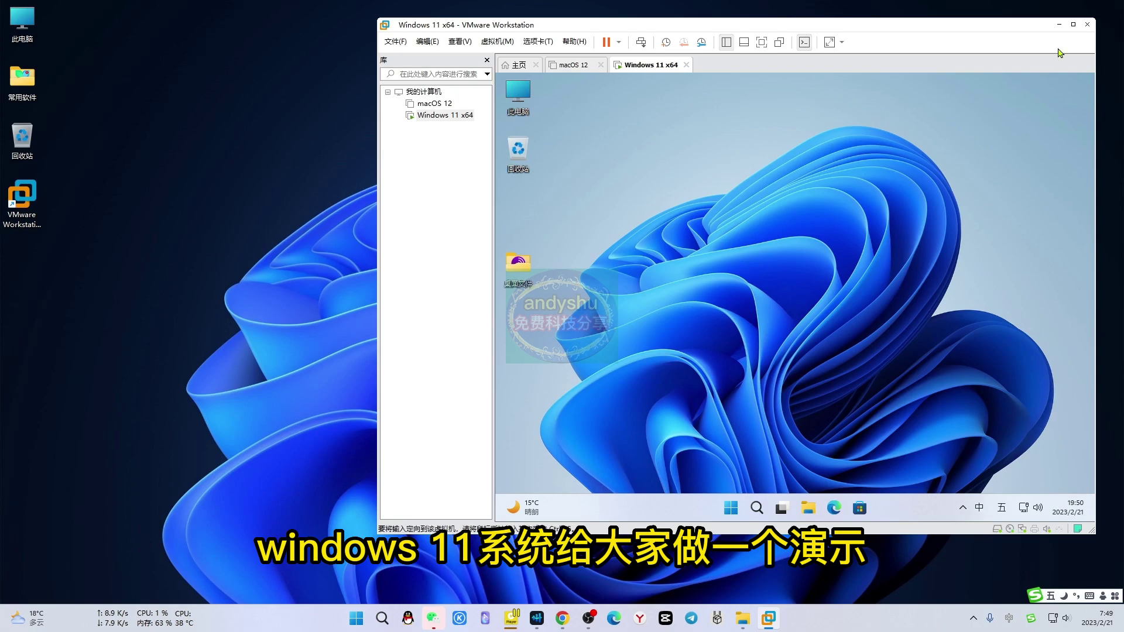
Maximize the VMware Workstation window and launch Edge inside the Windows 11 guest
{"action": "left_click", "coordinate": [1073, 24]}
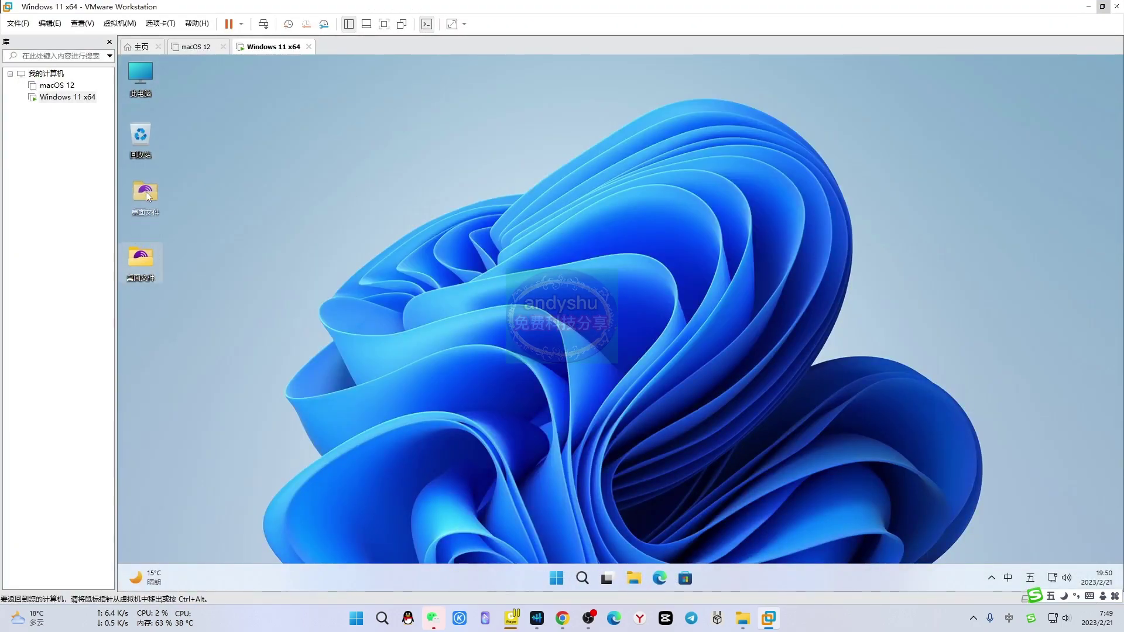
{"action": "left_click", "coordinate": [659, 578]}
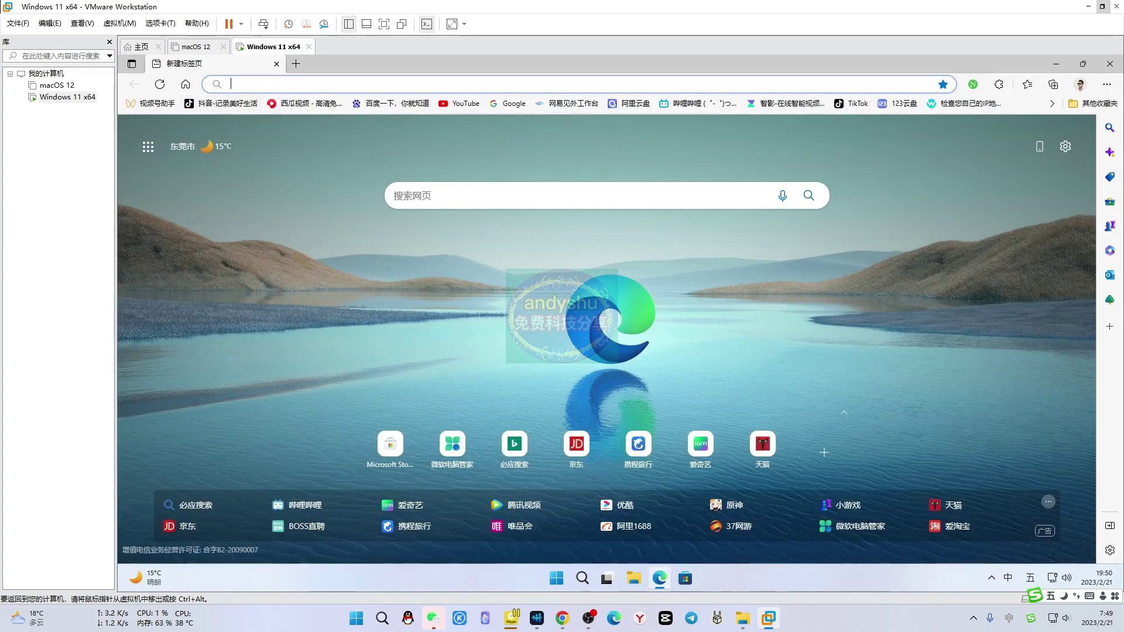
Load the PowerShadow official site yingzixitong.cn in Edge and scroll through the page
{"action": "key", "text": "shift"}
{"action": "type", "text": "yingzixito"}
{"action": "key", "text": "Return"}
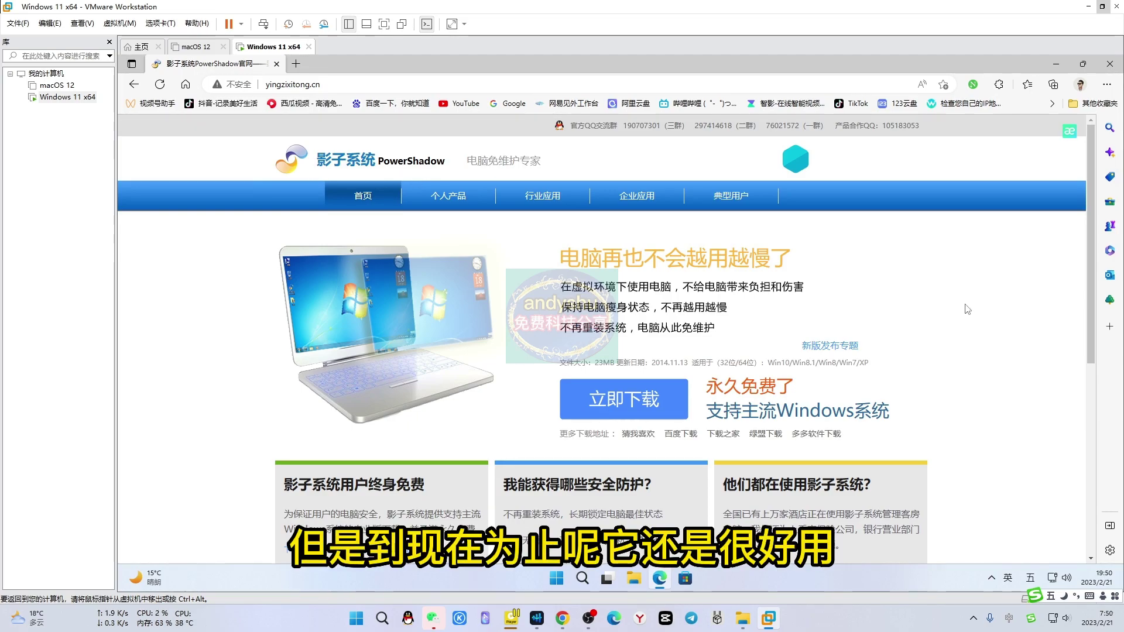
{"action": "scroll", "coordinate": [969, 308], "scroll_direction": "down", "scroll_amount": 6}
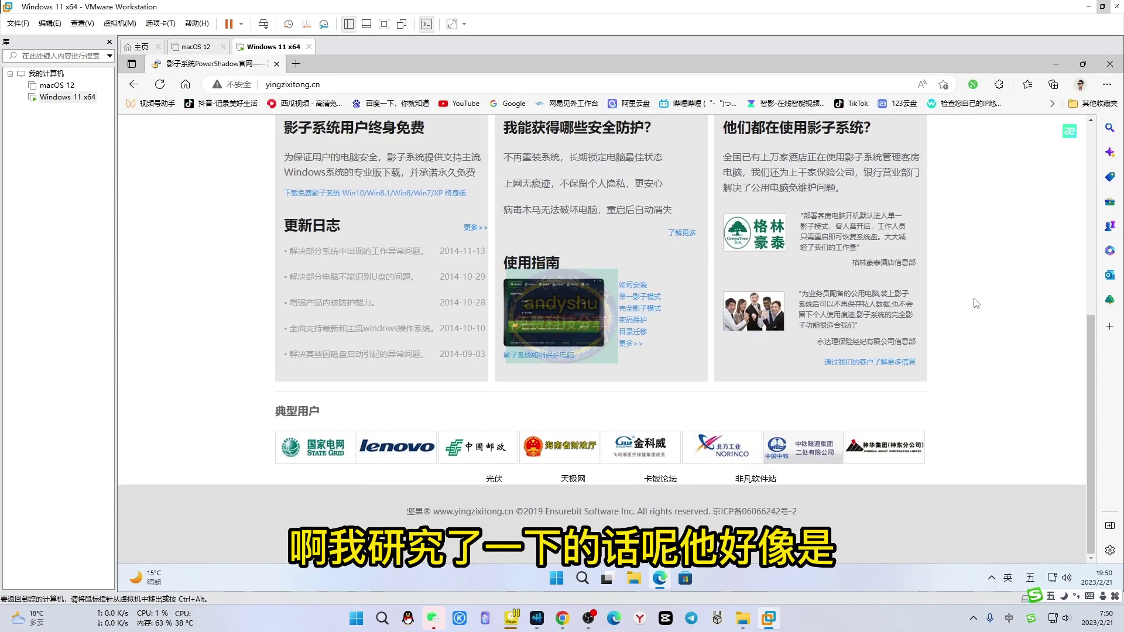
{"action": "scroll", "coordinate": [833, 342], "scroll_direction": "up", "scroll_amount": 6}
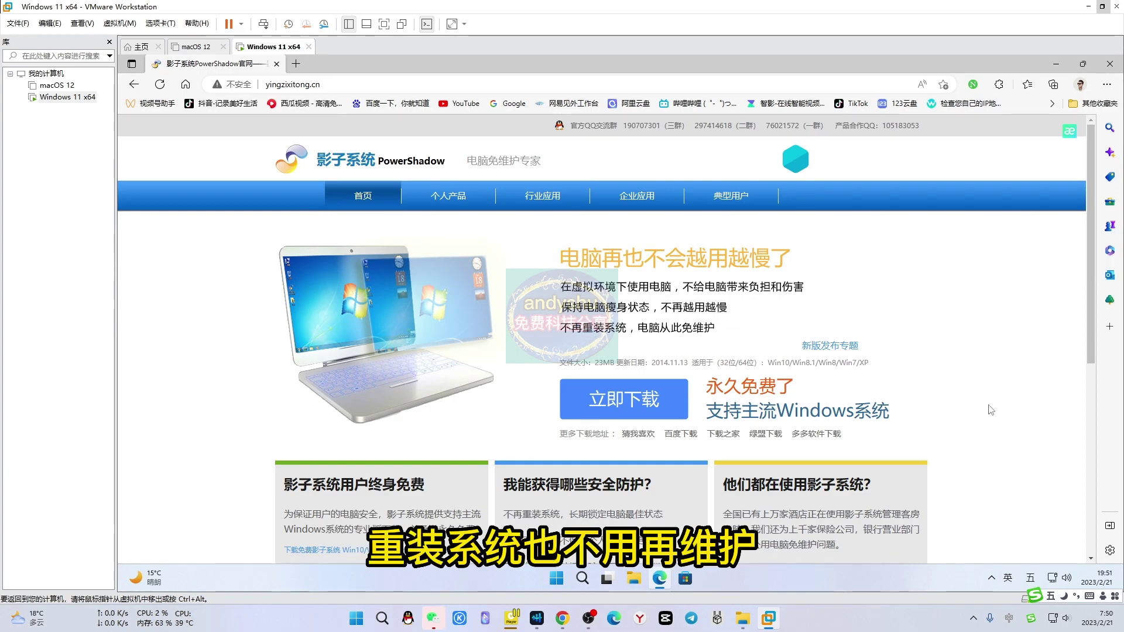
{"action": "scroll", "coordinate": [1000, 390], "scroll_direction": "down", "scroll_amount": 3}
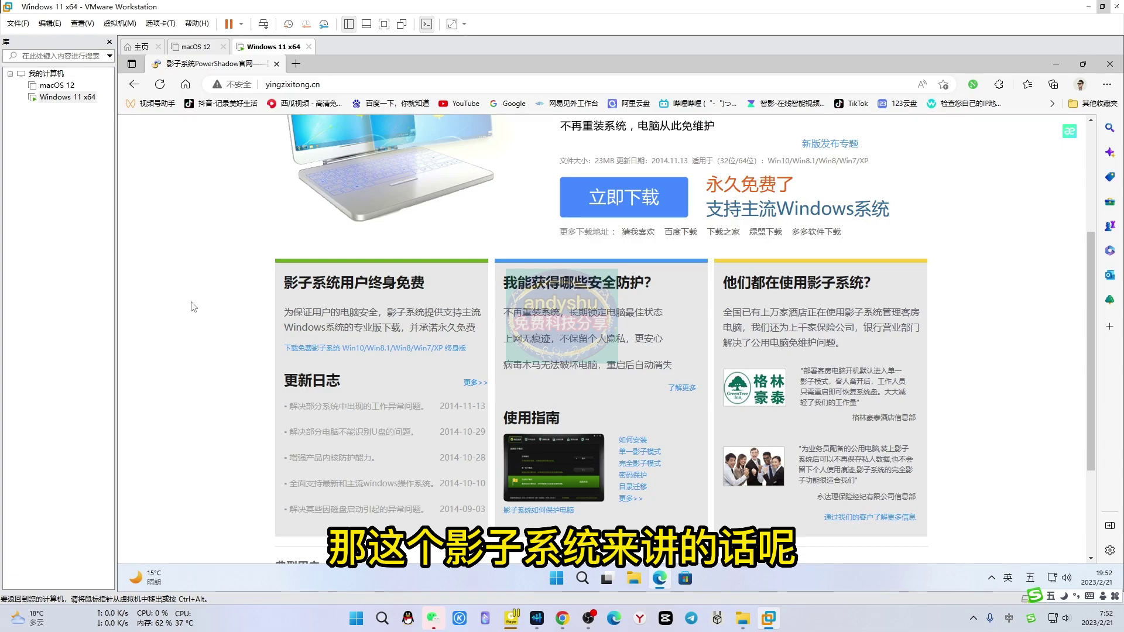
{"action": "scroll", "coordinate": [193, 307], "scroll_direction": "up", "scroll_amount": 4}
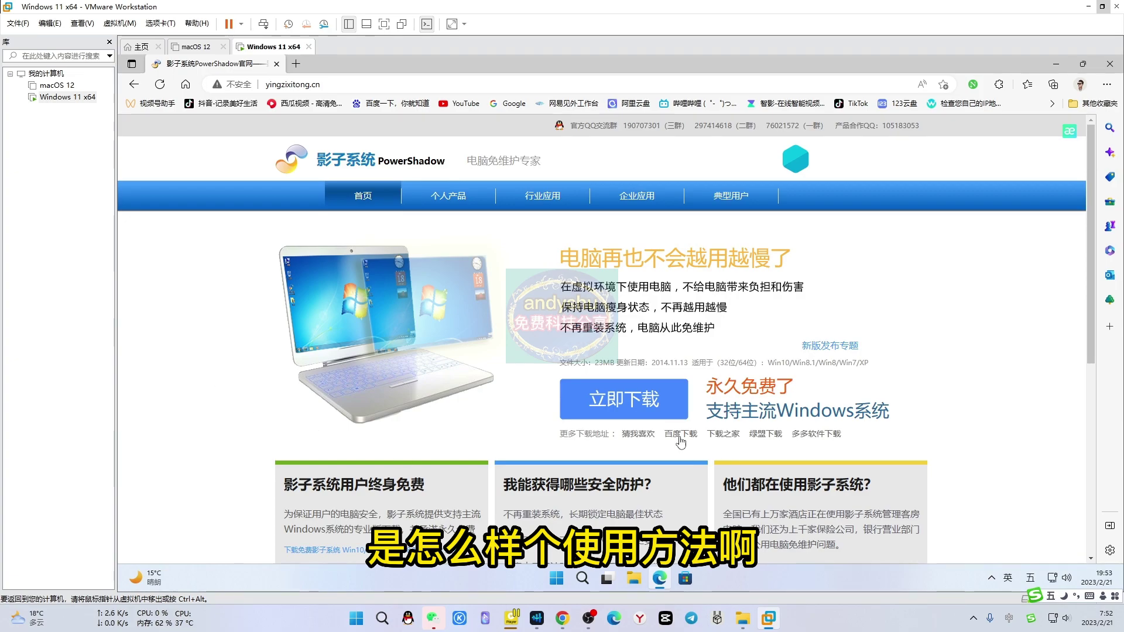
Try the official site's 立即下载 download for PowerShadow, then go back to the homepage
{"action": "left_click", "coordinate": [637, 404]}
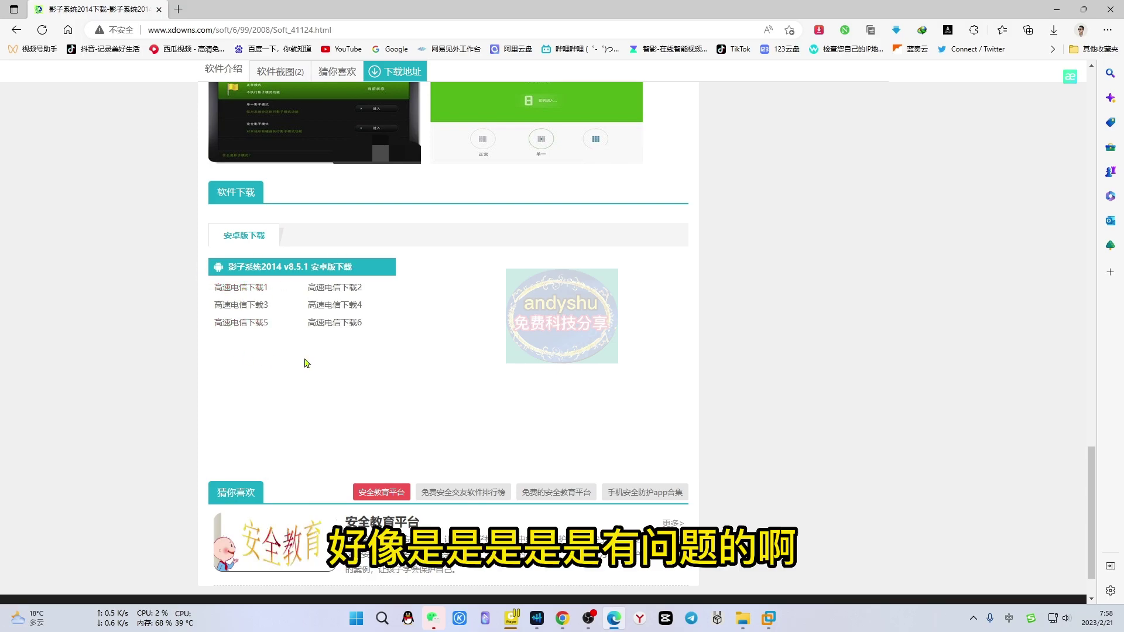
{"action": "scroll", "coordinate": [120, 255], "scroll_direction": "up", "scroll_amount": 20}
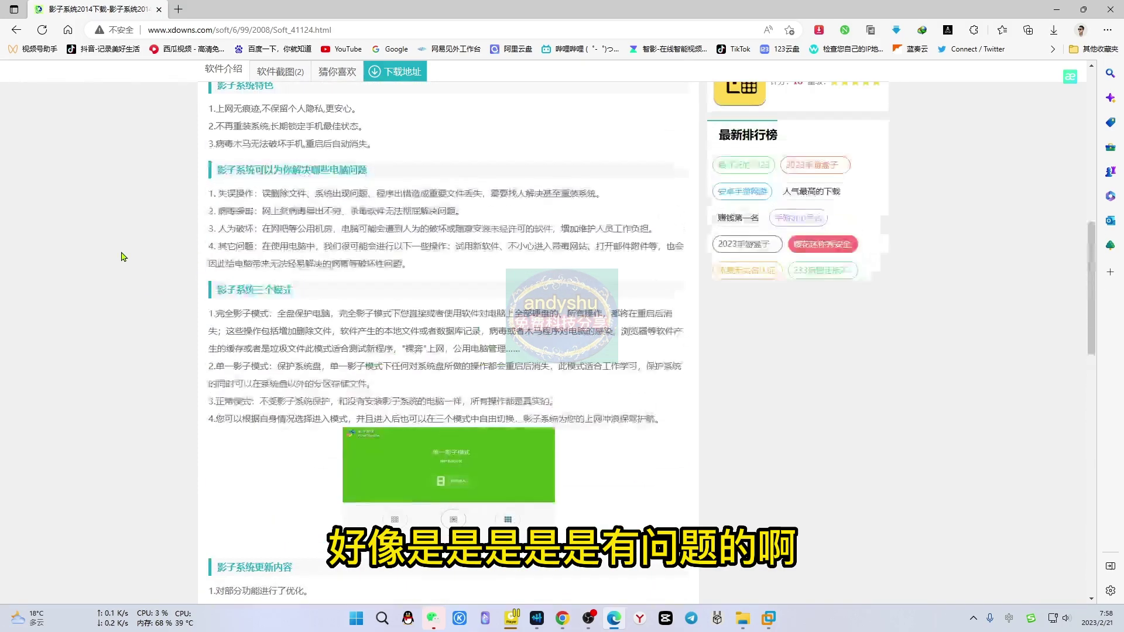
{"action": "left_click", "coordinate": [16, 29]}
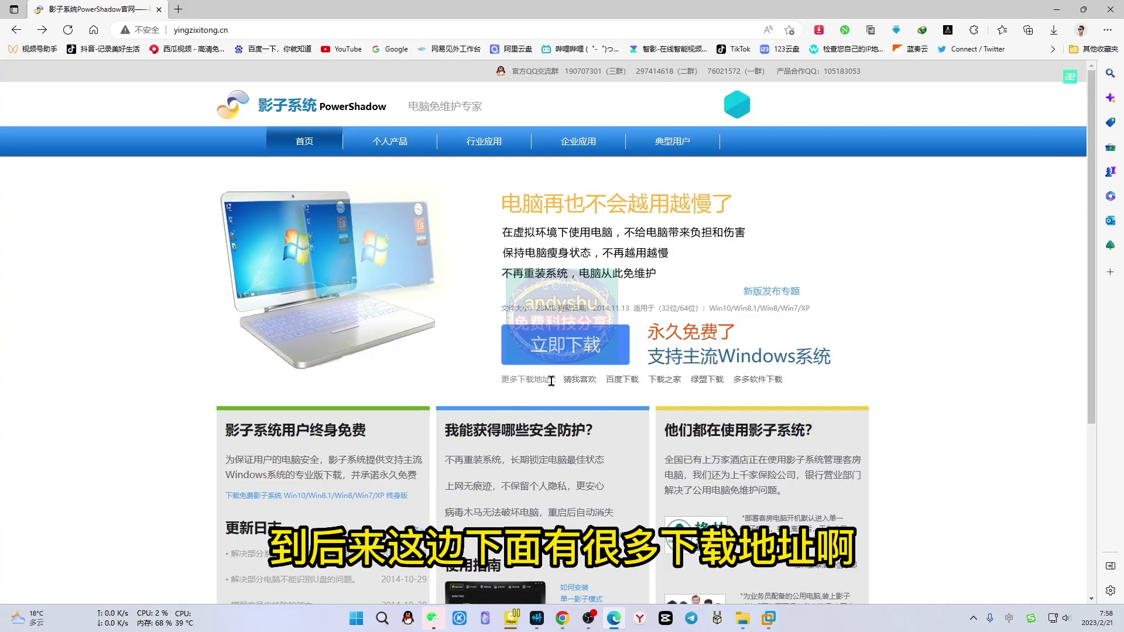
Download PowerShadow_1872.rar from the ddooo.com mirror using the 广东电信下载 link
{"action": "left_click", "coordinate": [759, 379]}
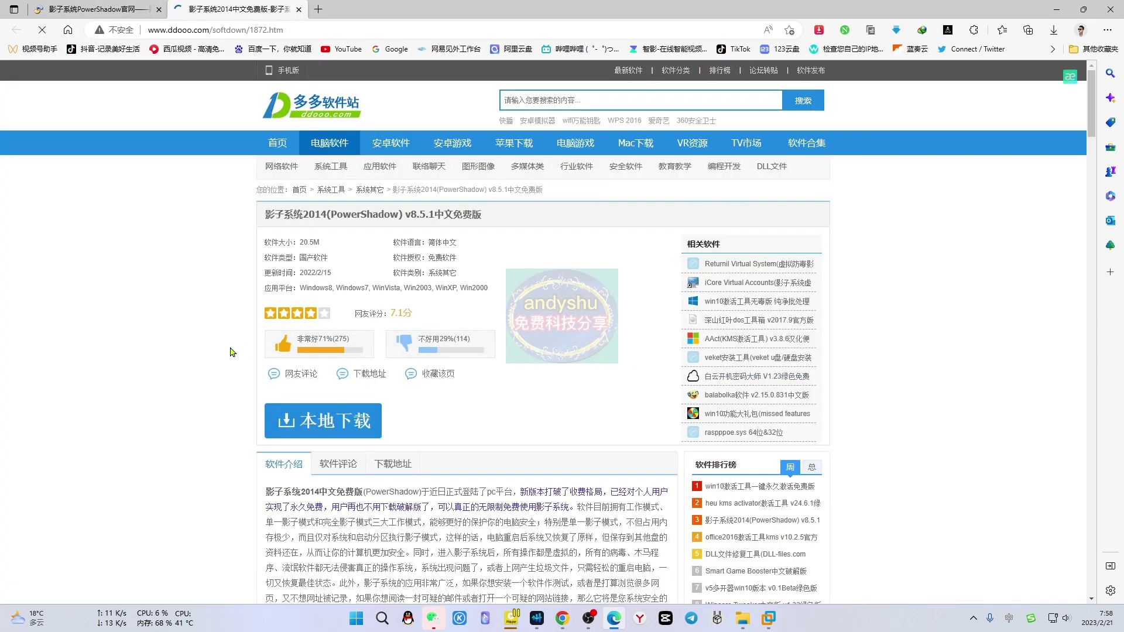
{"action": "scroll", "coordinate": [155, 351], "scroll_direction": "down", "scroll_amount": 4}
{"action": "scroll", "coordinate": [155, 351], "scroll_direction": "down", "scroll_amount": 20}
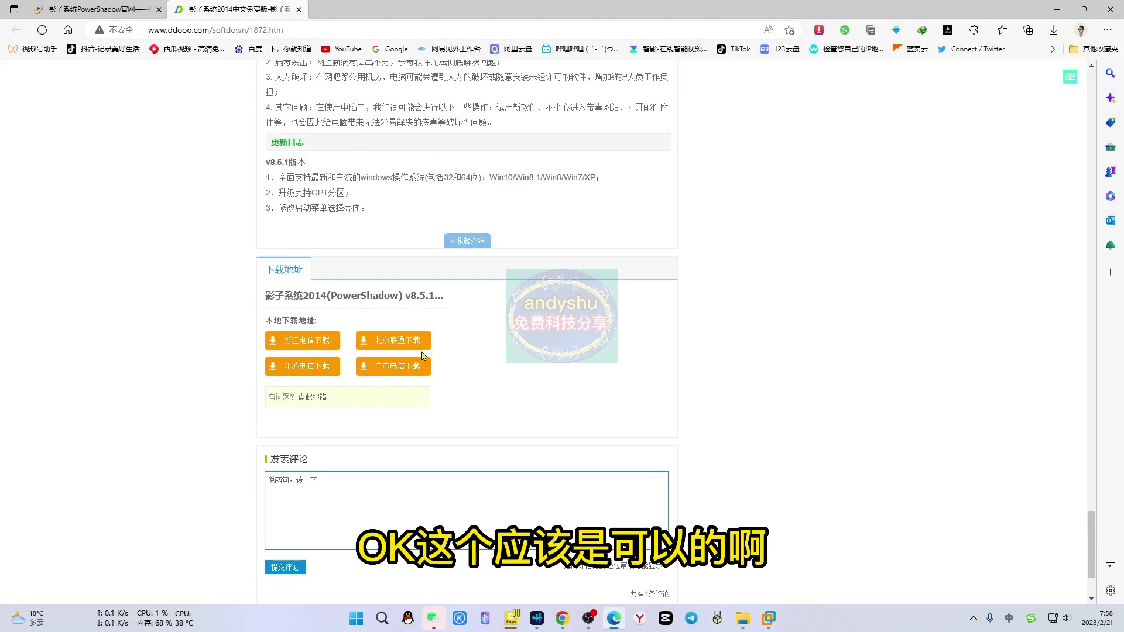
{"action": "left_click", "coordinate": [399, 369]}
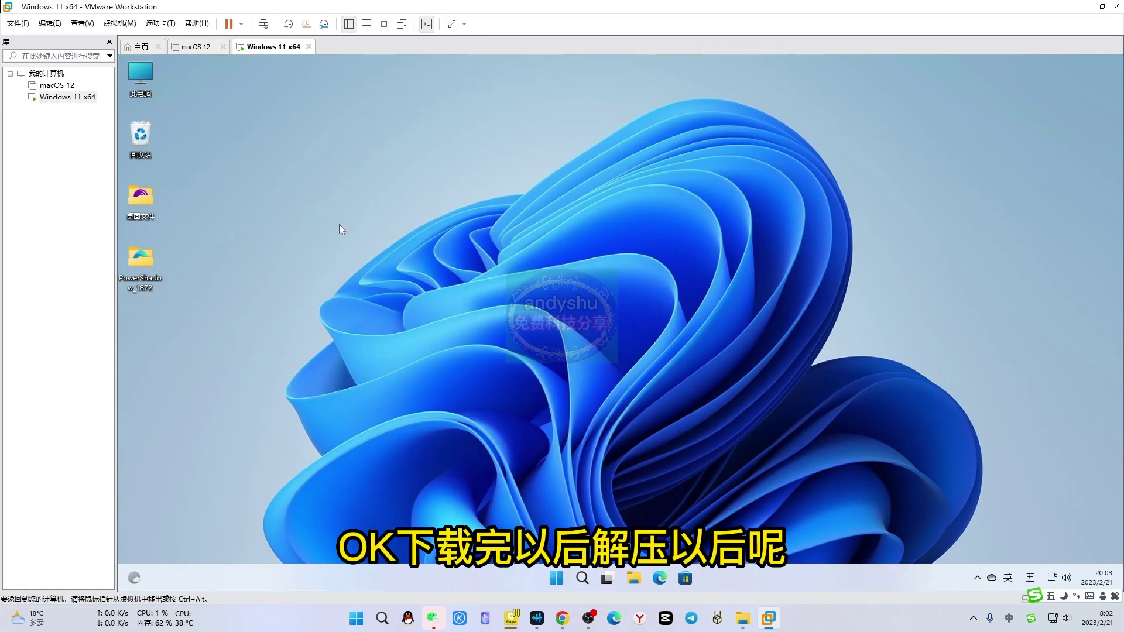
Open the PowerShadow_1872 desktop folder and launch the PowerShadow_8.5.1 installer
{"action": "double_click", "coordinate": [140, 260]}
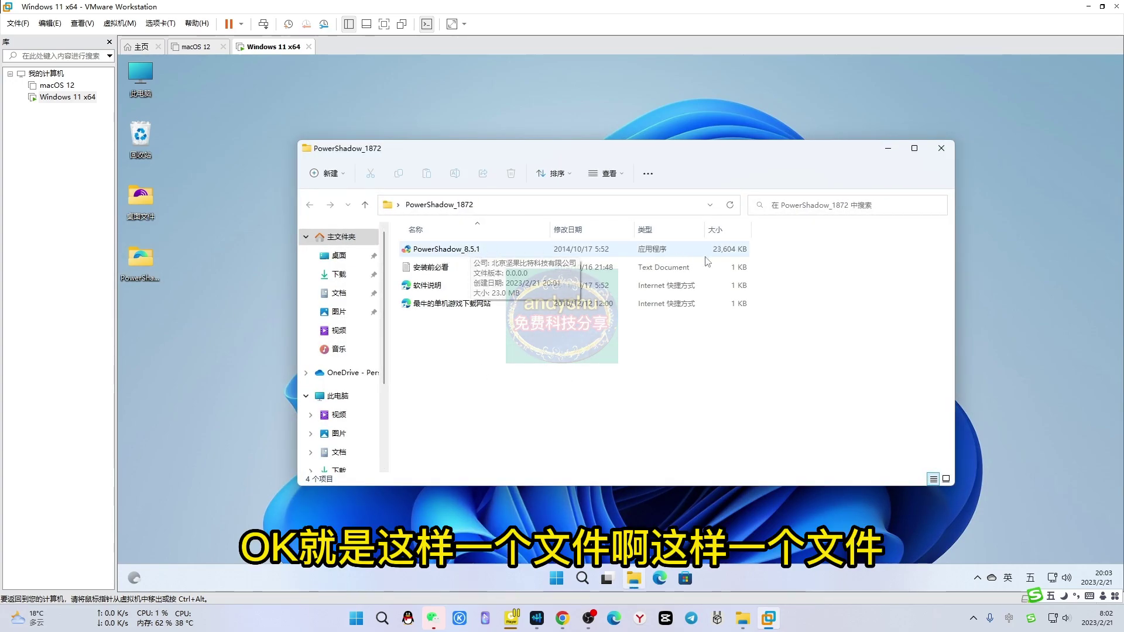
{"action": "double_click", "coordinate": [412, 250]}
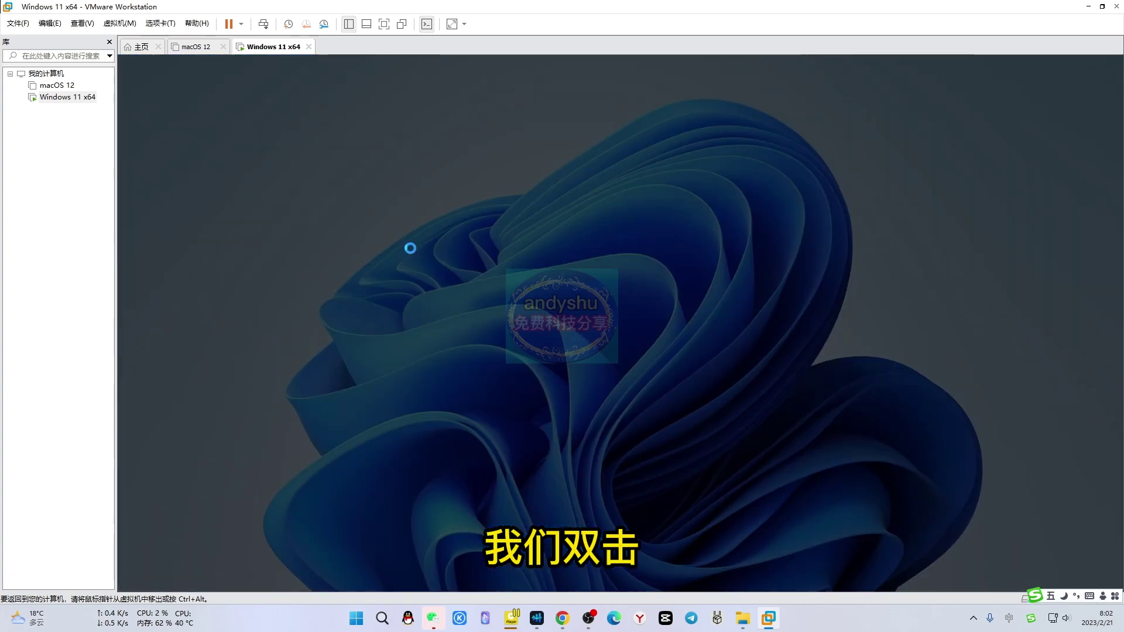
Approve UAC, accept the license, and install PowerShadow 8.5 with an immediate restart
{"action": "left_click", "coordinate": [563, 406]}
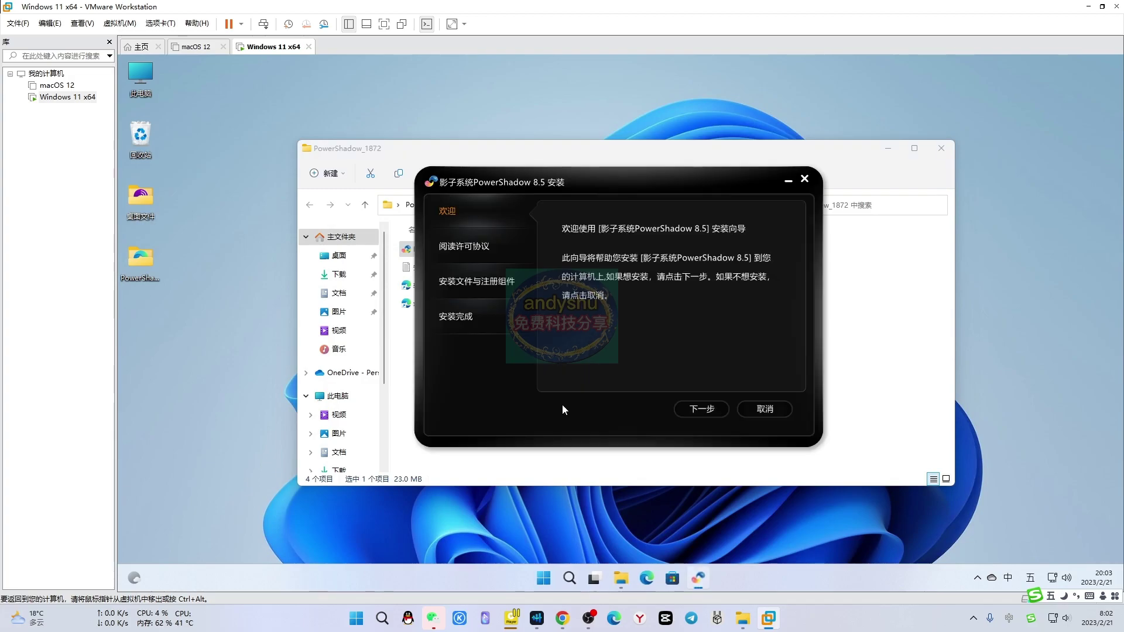
{"action": "left_click", "coordinate": [711, 409]}
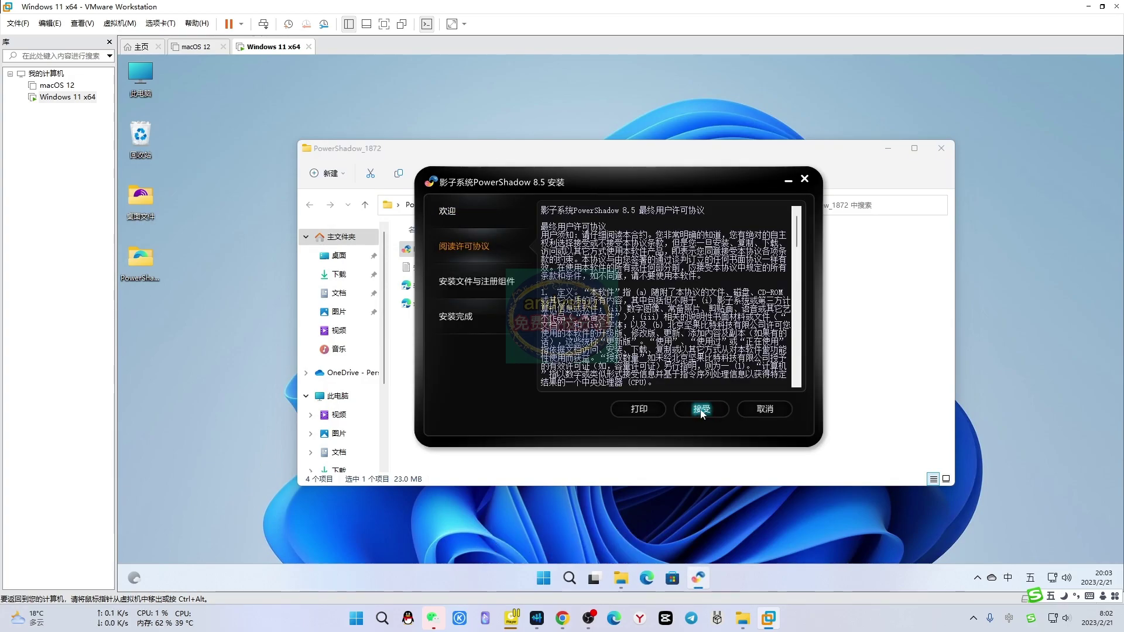
{"action": "left_click", "coordinate": [700, 411]}
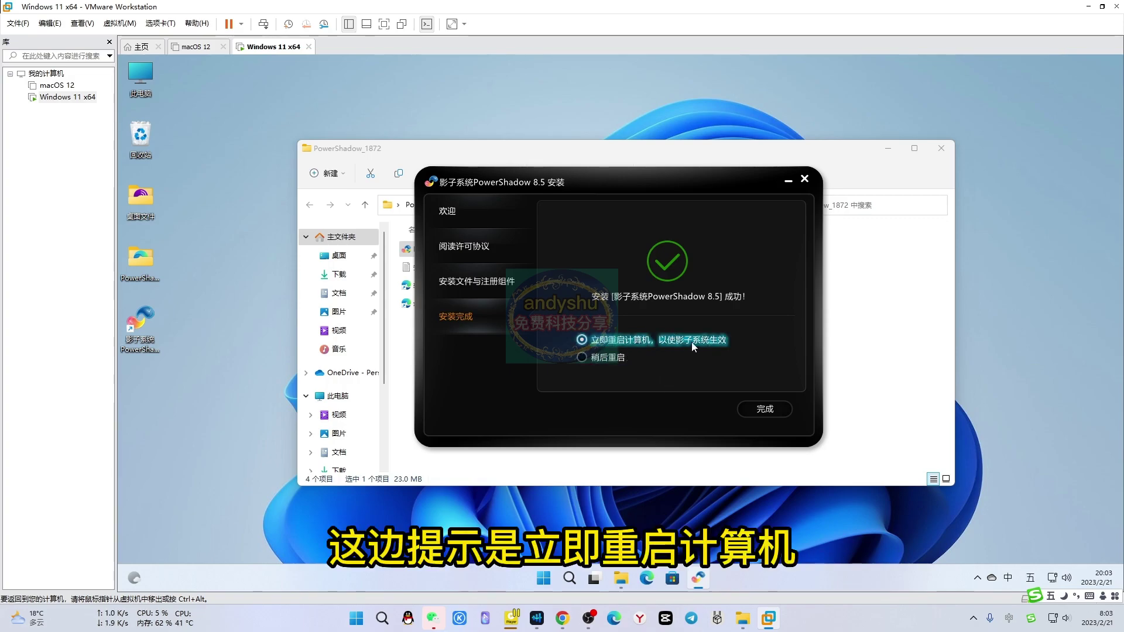
{"action": "left_click", "coordinate": [765, 409]}
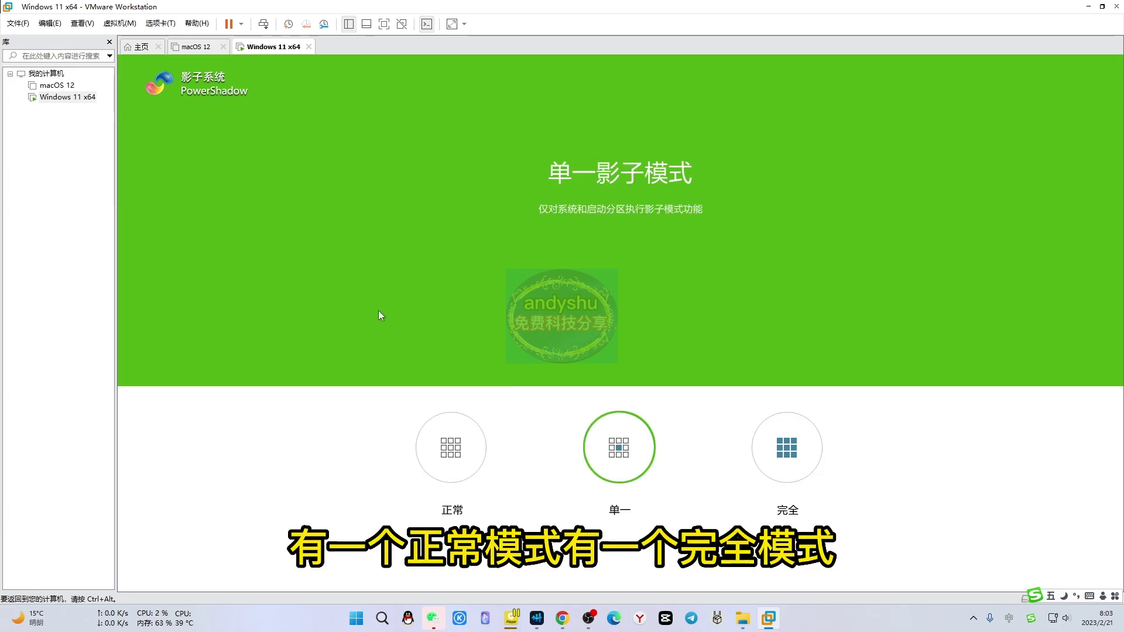
Boot in PowerShadow's 正常 mode, sign in with the Windows PIN, and hide the VMware Library
{"action": "left_click", "coordinate": [451, 448]}
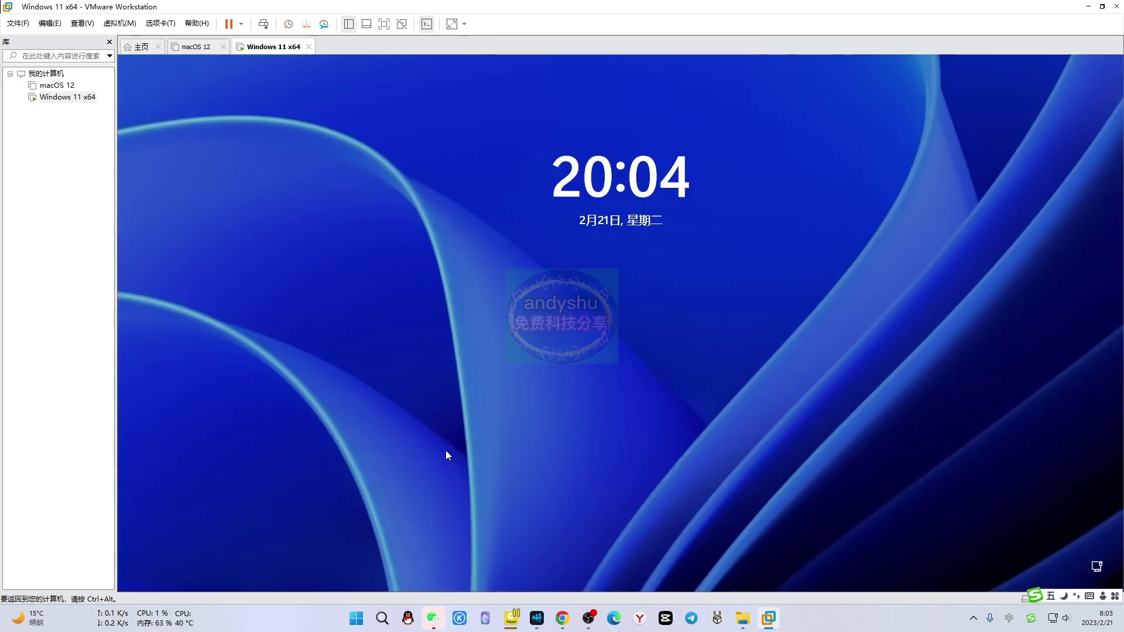
{"action": "left_click", "coordinate": [715, 440]}
{"action": "type", "text": "123456"}
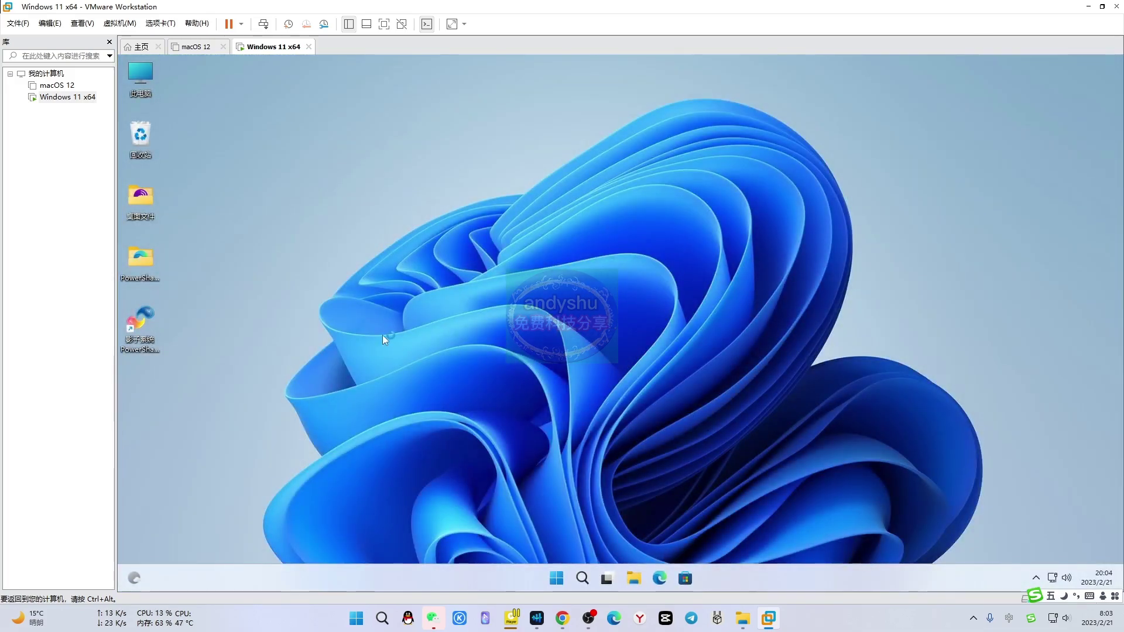
{"action": "left_click", "coordinate": [110, 42]}
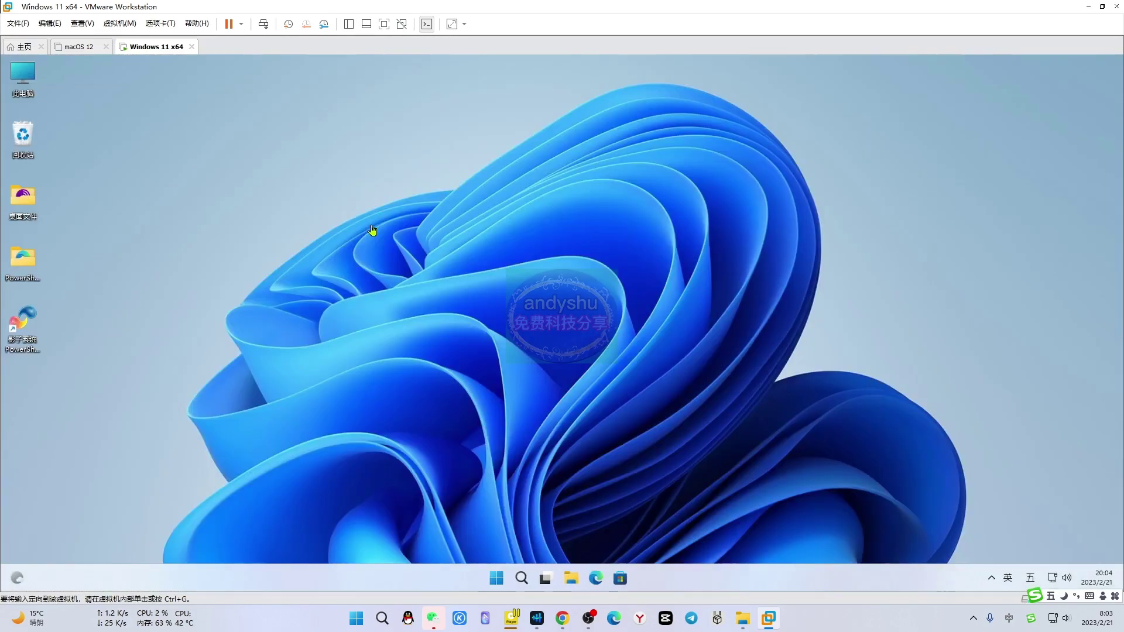
{"action": "left_click", "coordinate": [977, 582]}
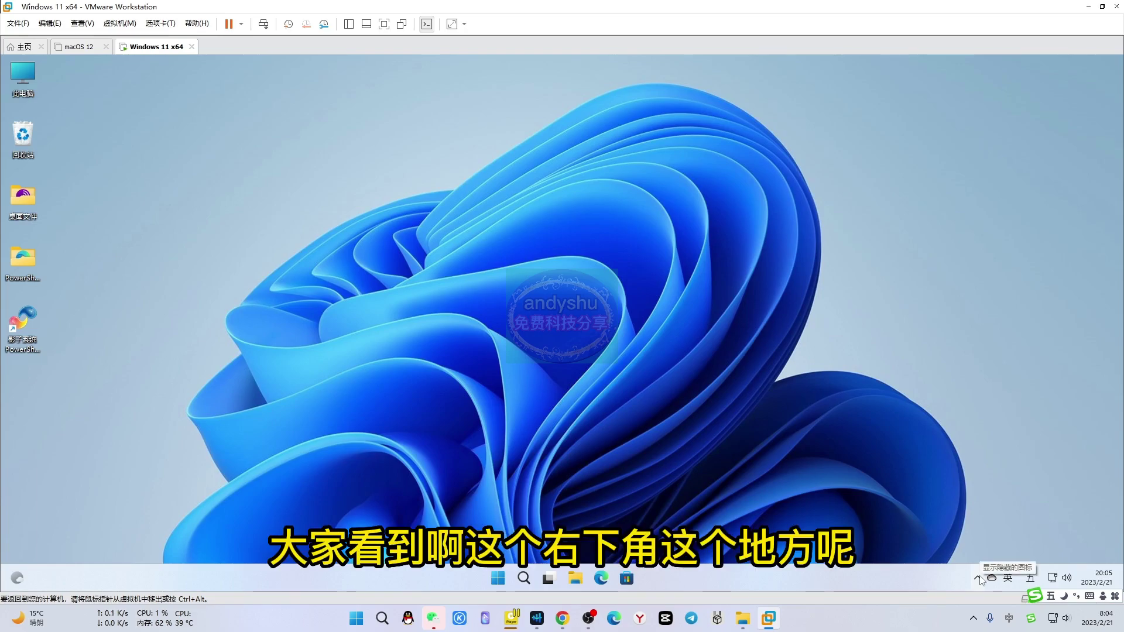
{"action": "left_click", "coordinate": [979, 580]}
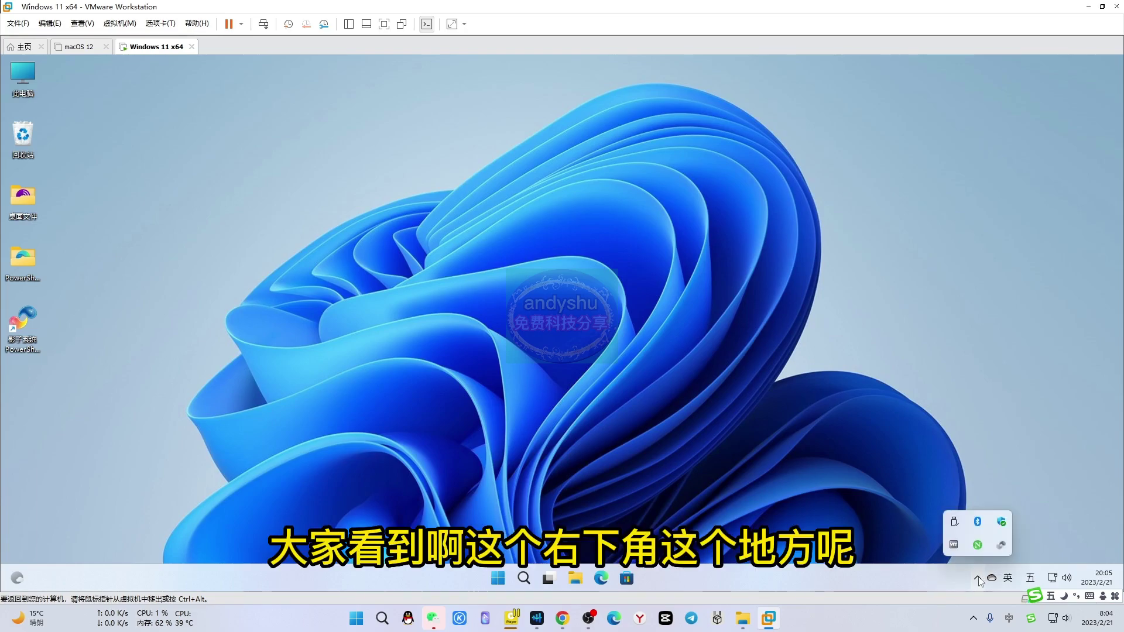
{"action": "right_click", "coordinate": [1001, 545]}
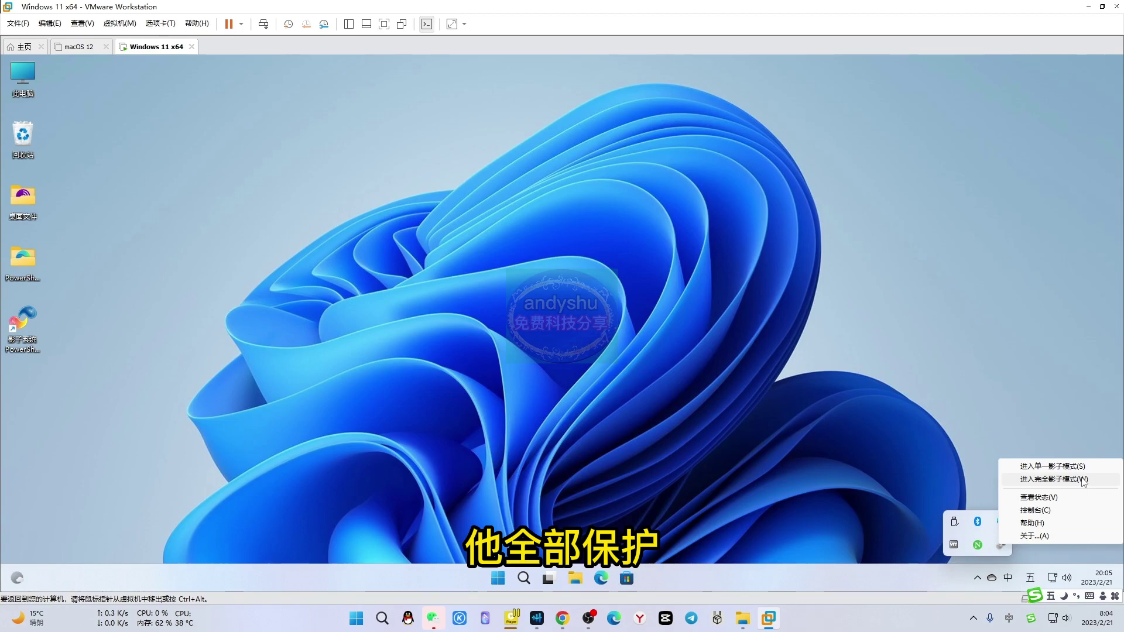
{"action": "left_click", "coordinate": [706, 413]}
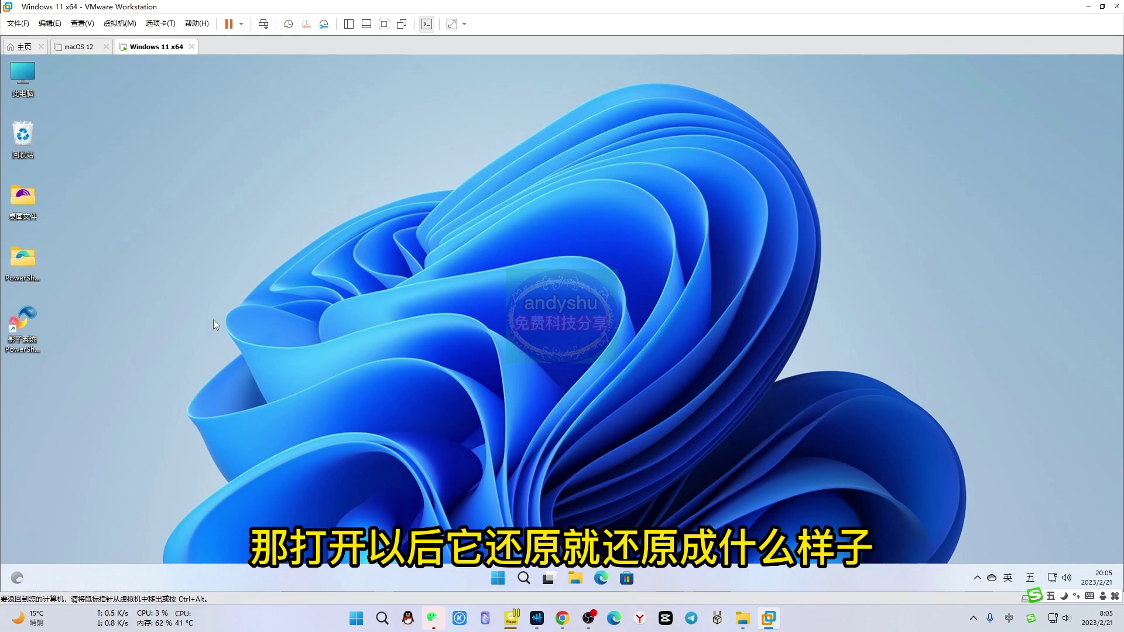
Create a New Text Document on the guest desktop and make several copies by pasting and Ctrl-dragging
{"action": "right_click", "coordinate": [226, 196]}
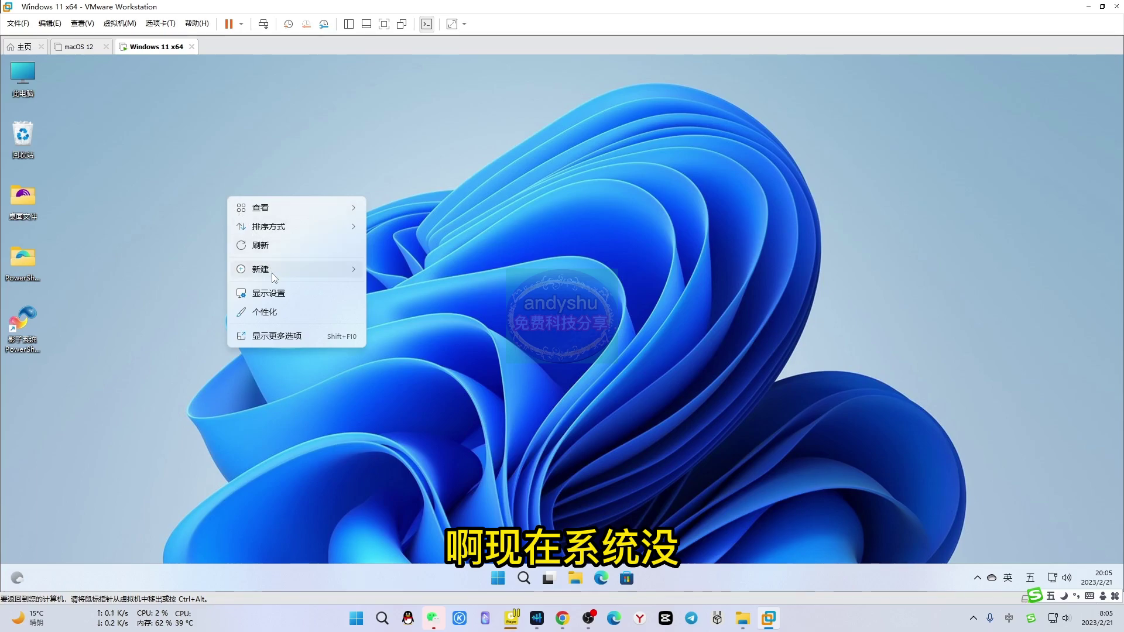
{"action": "mouse_move", "coordinate": [272, 272]}
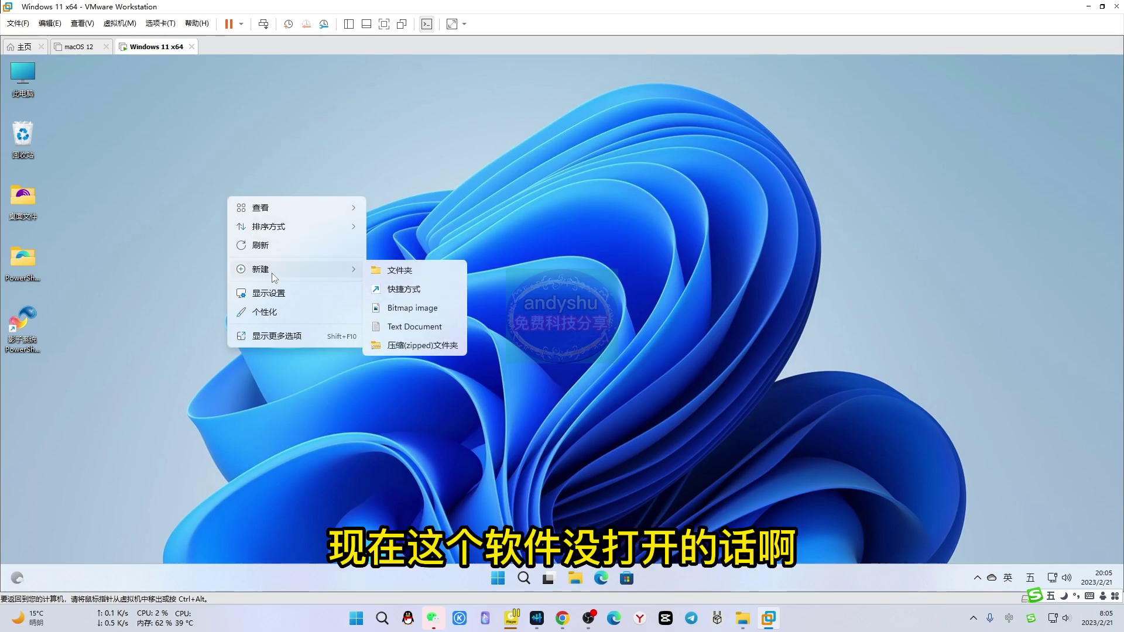
{"action": "left_click", "coordinate": [404, 328]}
{"action": "key", "text": "Return"}
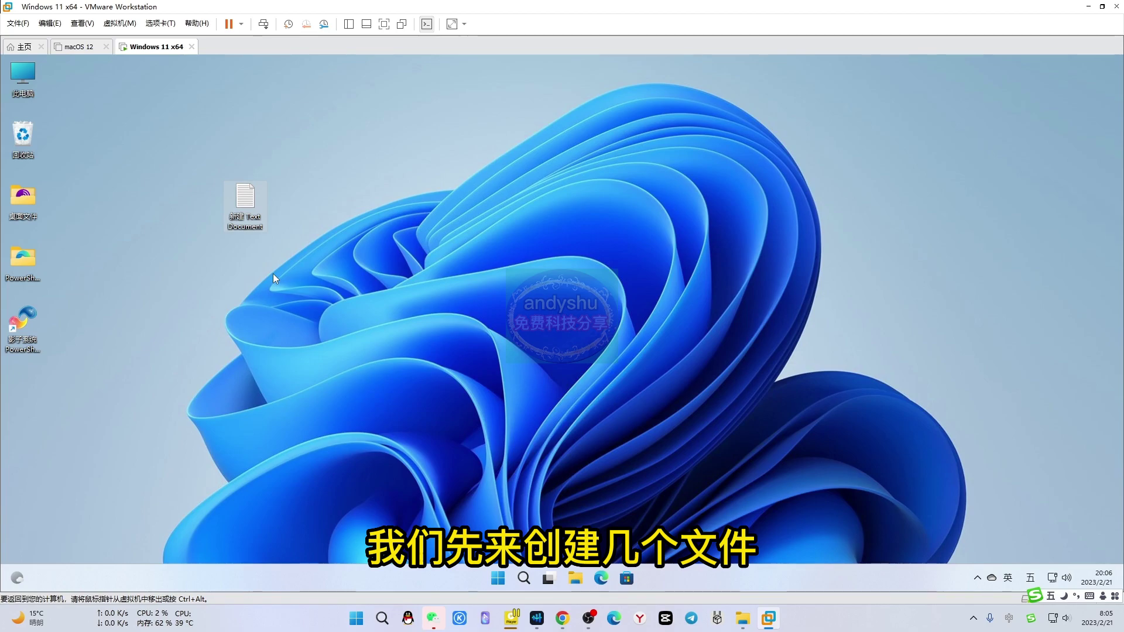
{"action": "left_click", "coordinate": [122, 233]}
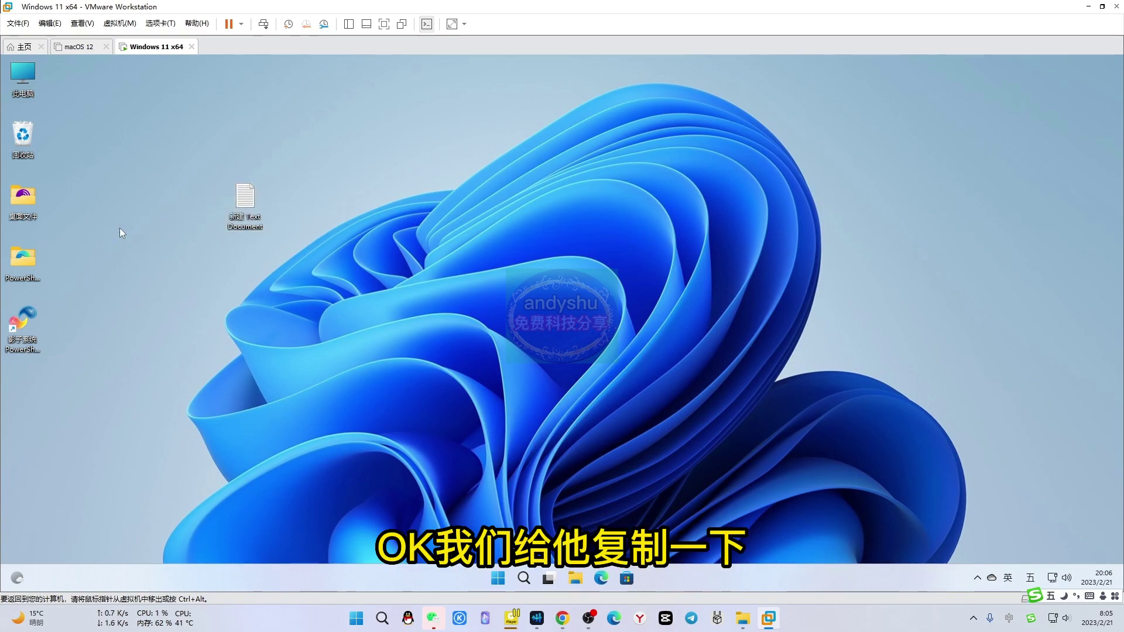
{"action": "key", "text": "ctrl+v"}
{"action": "left_click_drag", "start_coordinate": [121, 208], "coordinate": [206, 85]}
{"action": "left_click", "coordinate": [382, 379]}
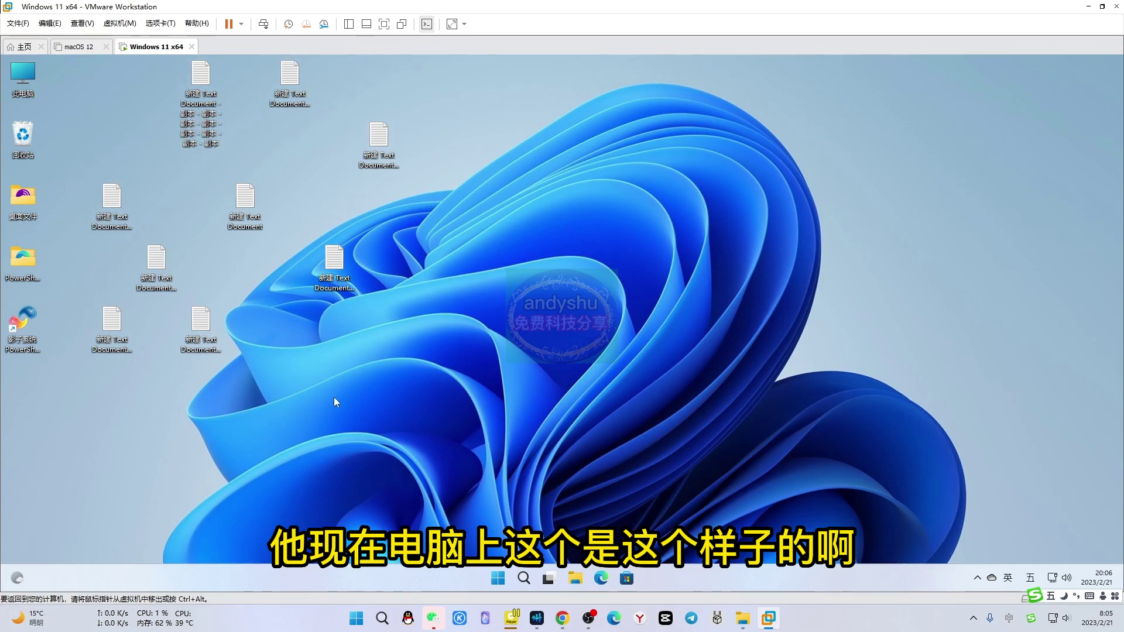
Enter PowerShadow single shadow mode from its tray icon and dismiss the status notice
{"action": "left_click", "coordinate": [977, 579]}
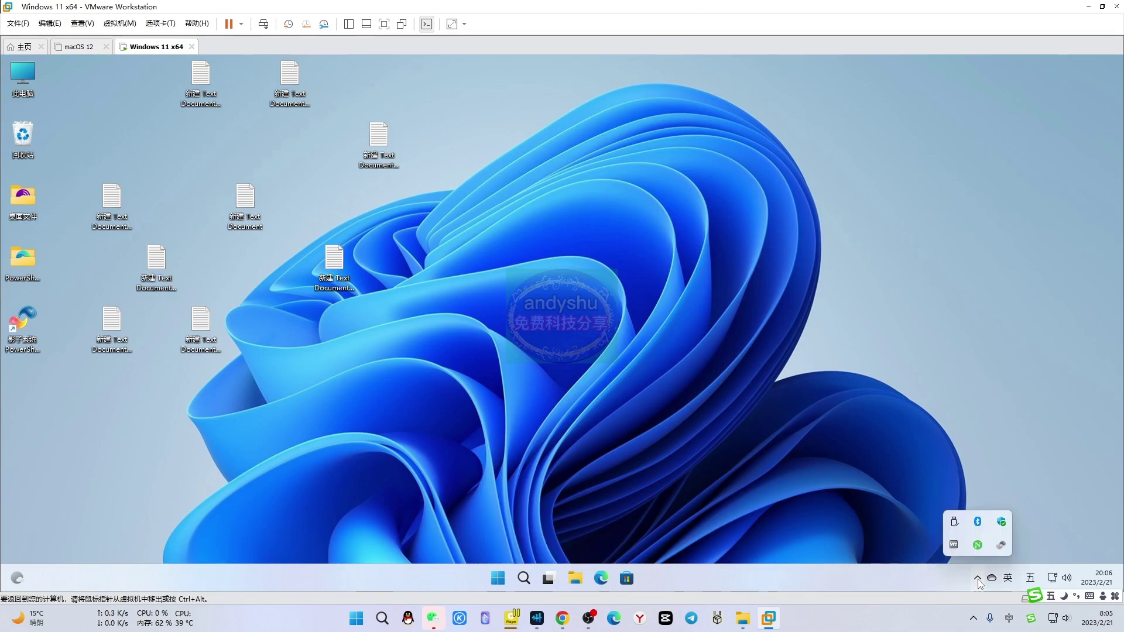
{"action": "right_click", "coordinate": [1003, 551]}
{"action": "left_click", "coordinate": [1052, 471]}
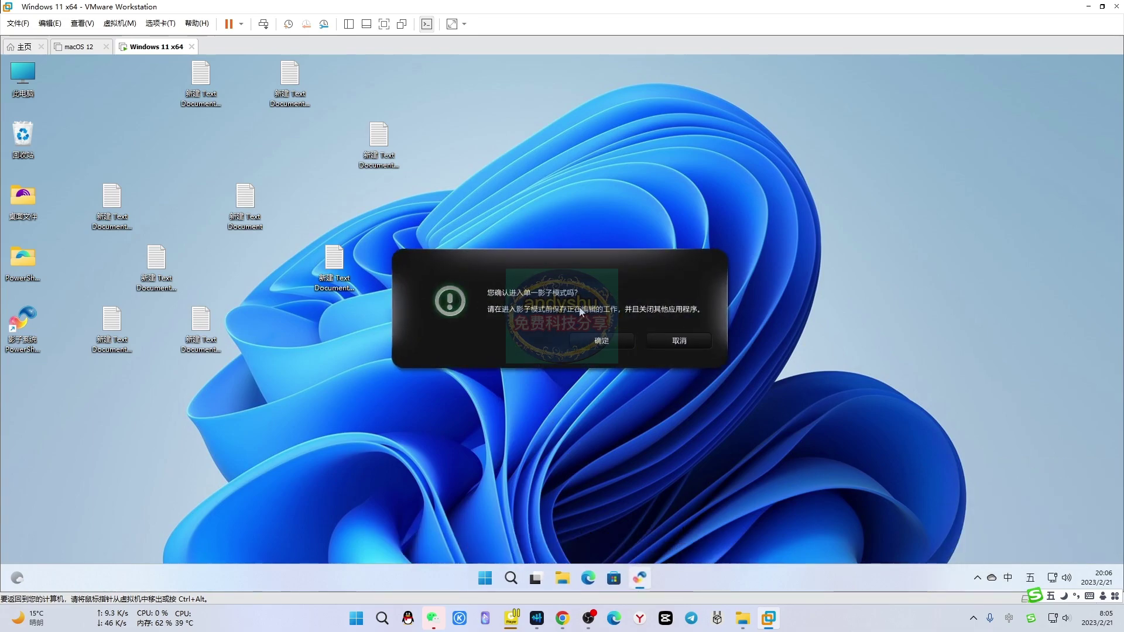
{"action": "left_click", "coordinate": [602, 340]}
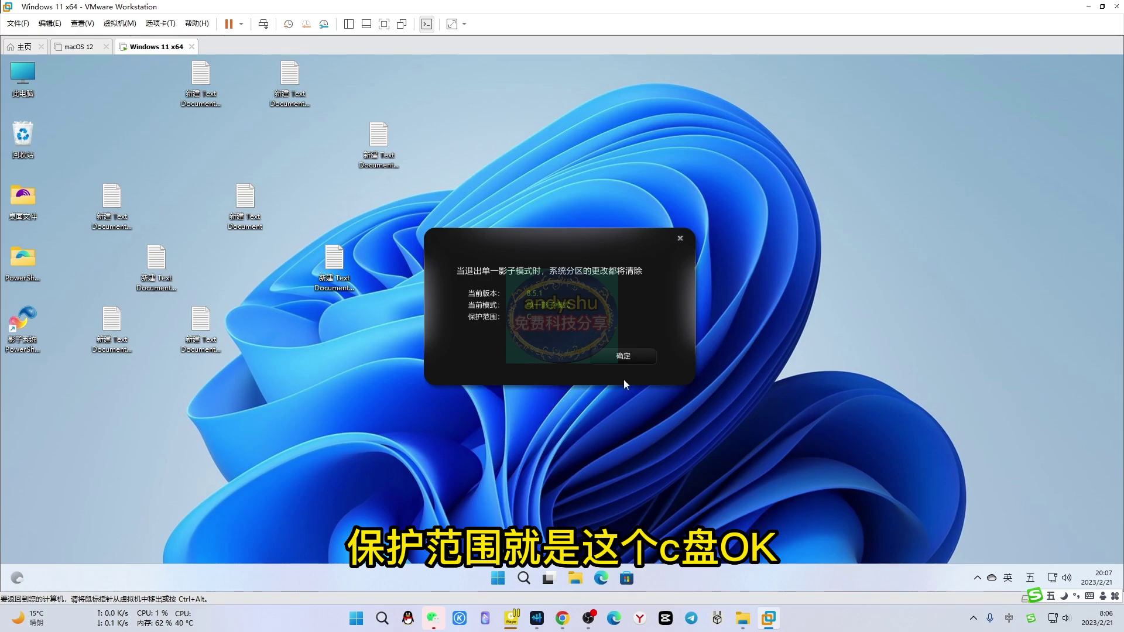
{"action": "left_click", "coordinate": [624, 356]}
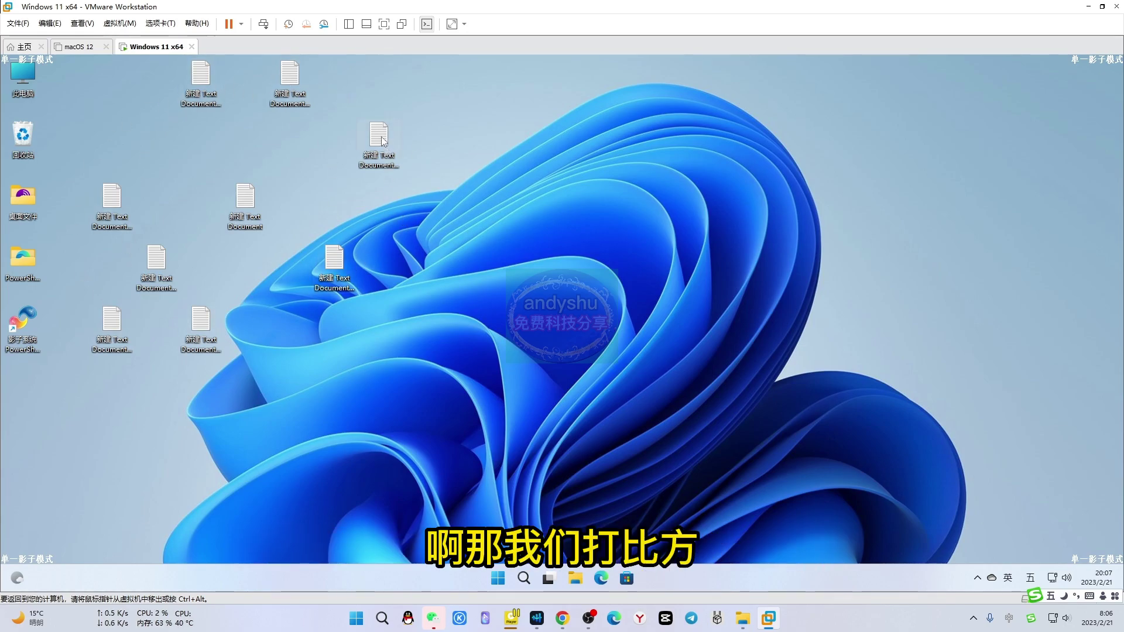
Copy text documents to the desktop's right edge and move the long-named copy to the top right
{"action": "left_click_drag", "start_coordinate": [383, 141], "coordinate": [961, 244]}
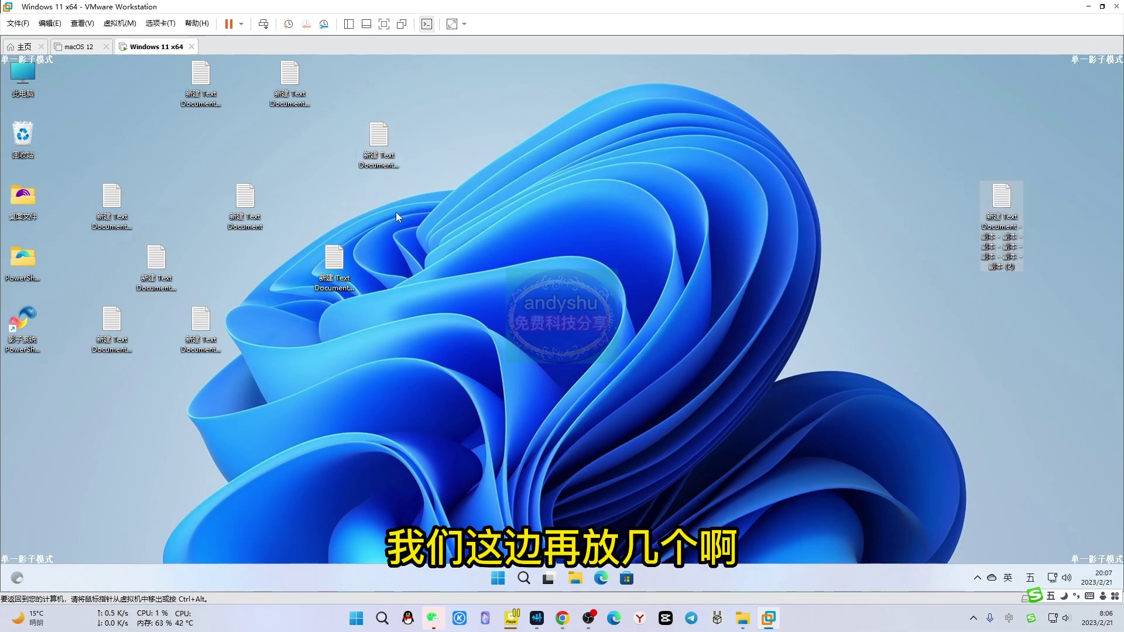
{"action": "key", "text": "ctrl+v"}
{"action": "key", "text": "ctrl+v"}
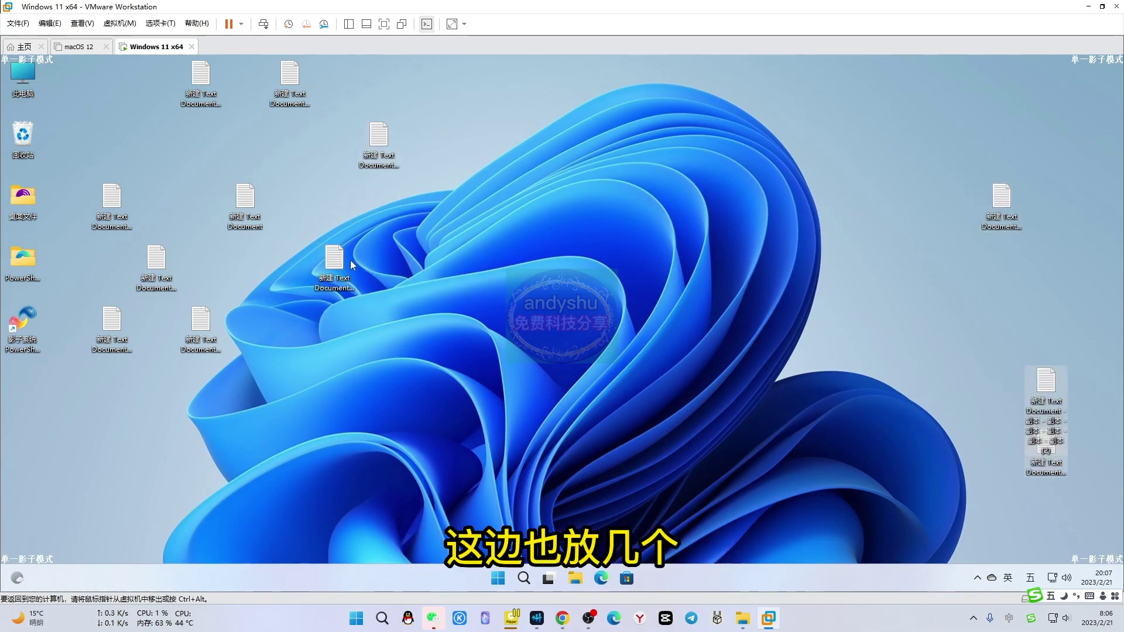
{"action": "left_click_drag", "start_coordinate": [1046, 386], "coordinate": [904, 150]}
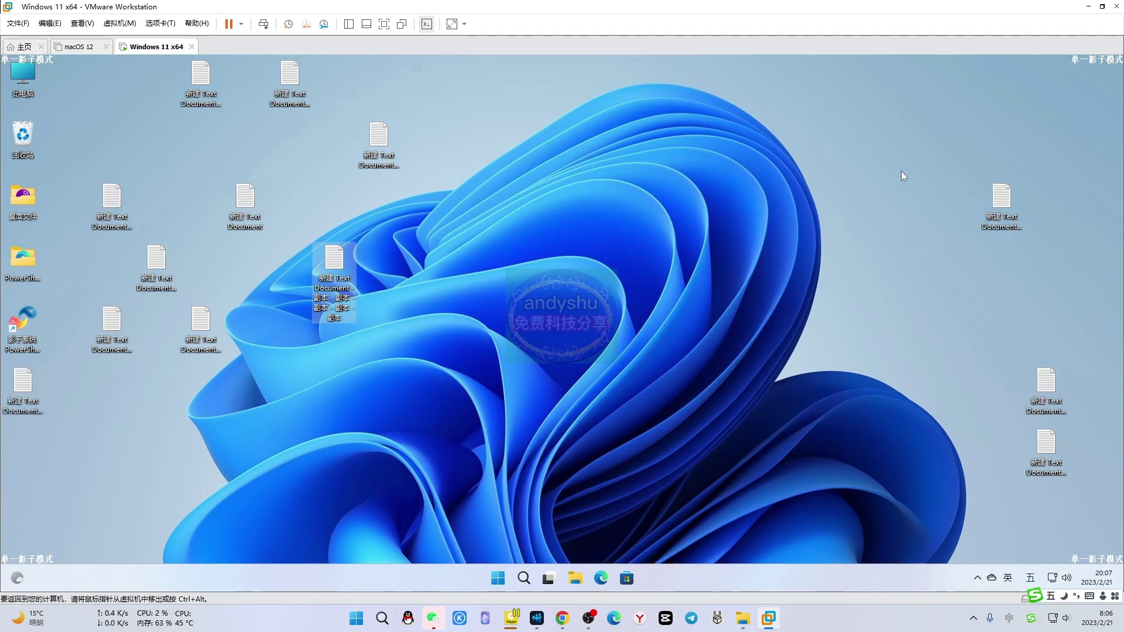
{"action": "left_click", "coordinate": [900, 299]}
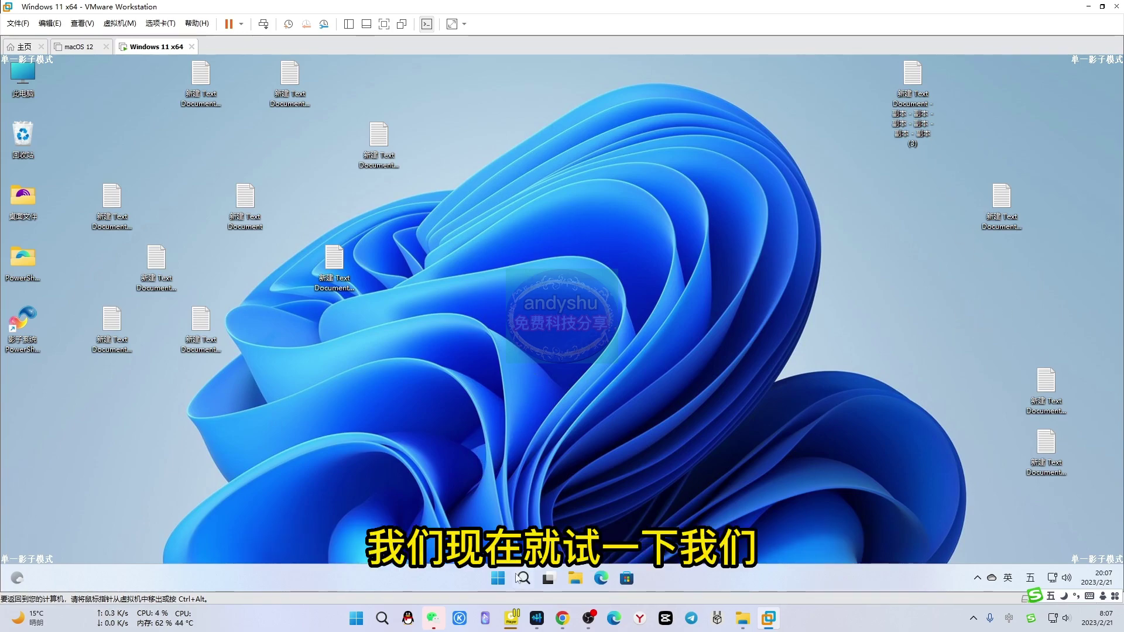
Restart the Windows guest and boot into PowerShadow's 单一 (single) shadow mode
{"action": "left_click", "coordinate": [497, 579]}
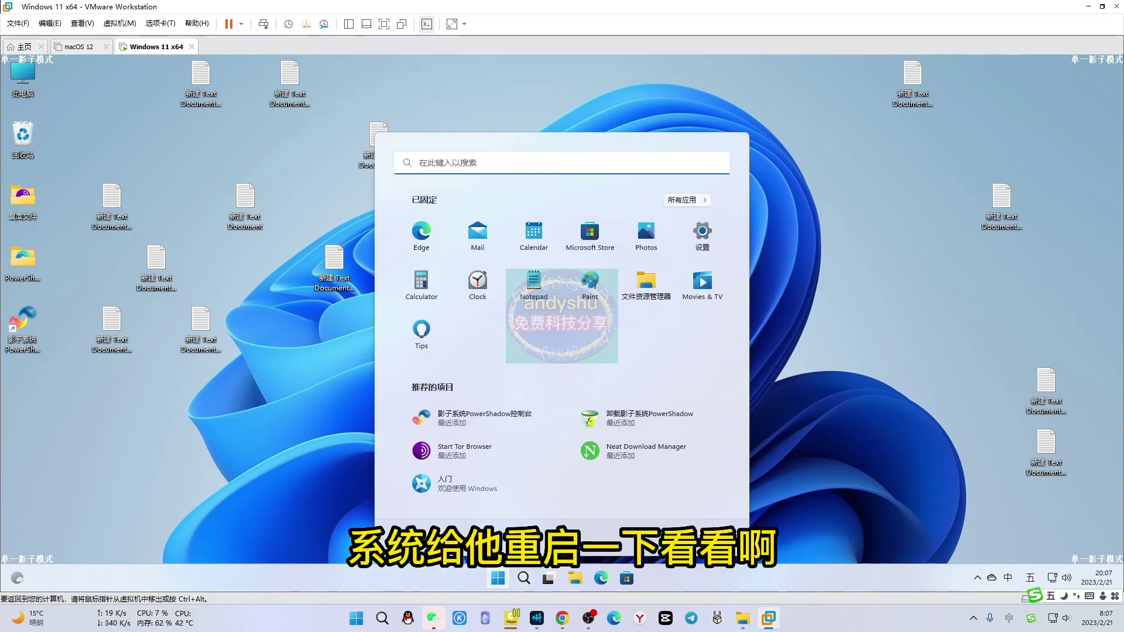
{"action": "left_click", "coordinate": [707, 537]}
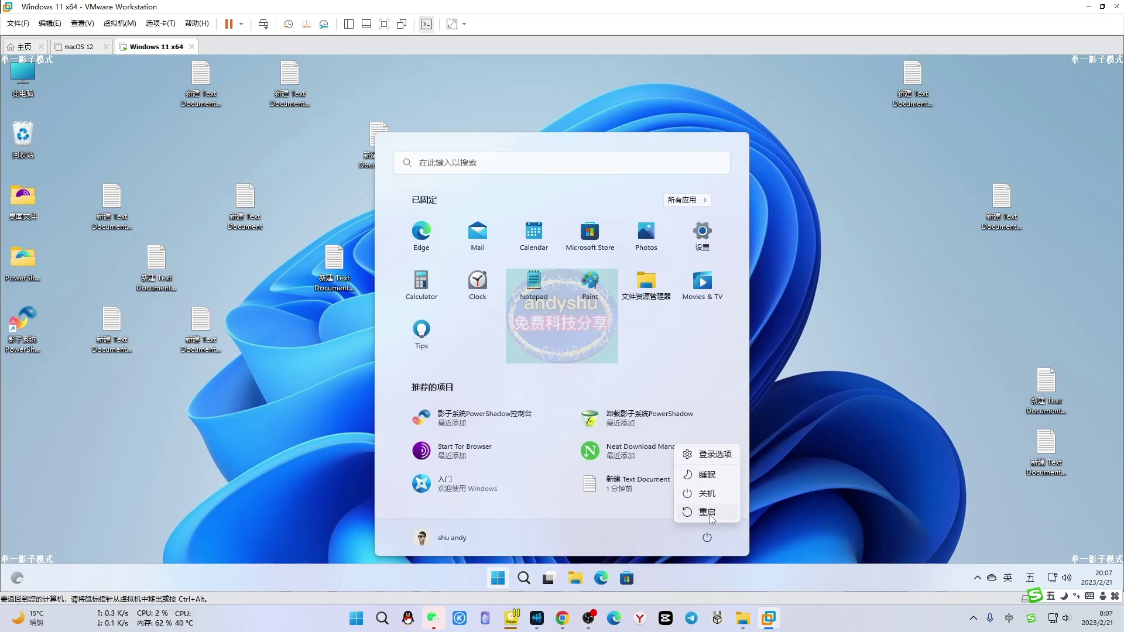
{"action": "left_click", "coordinate": [708, 513]}
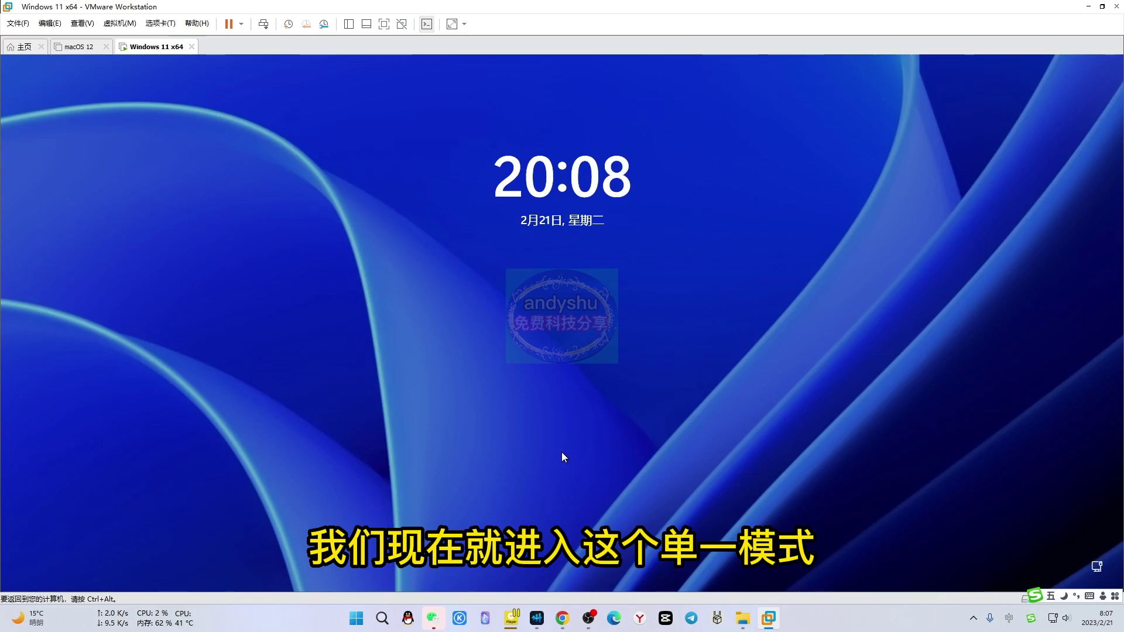
{"action": "left_click", "coordinate": [562, 457]}
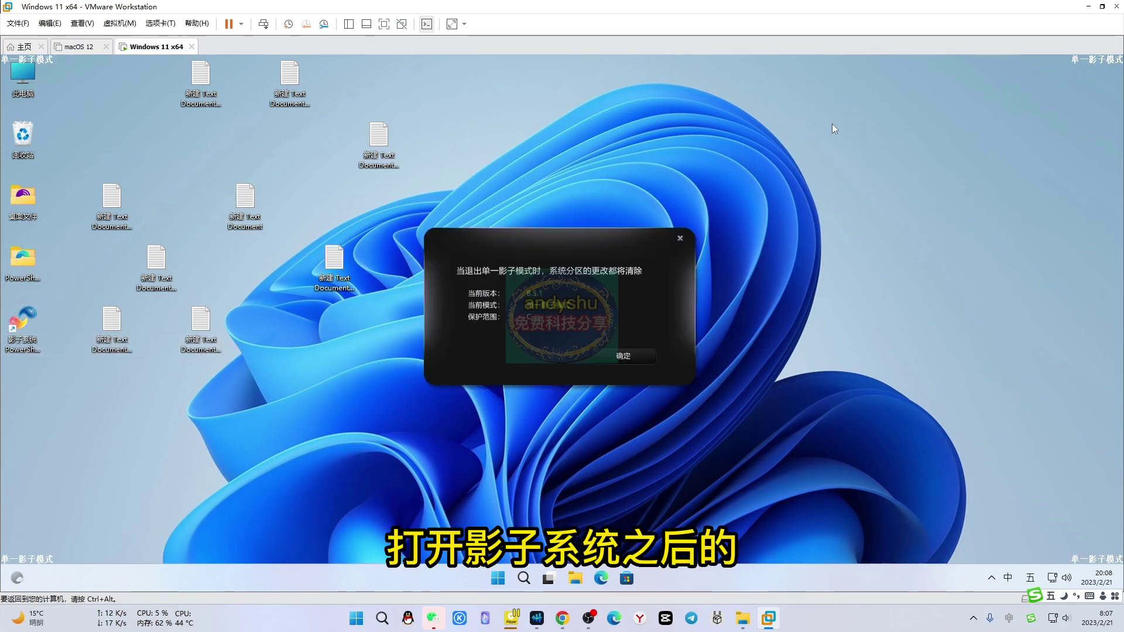
Close the PowerShadow shadow-mode status dialog with its × button
{"action": "left_click", "coordinate": [680, 238]}
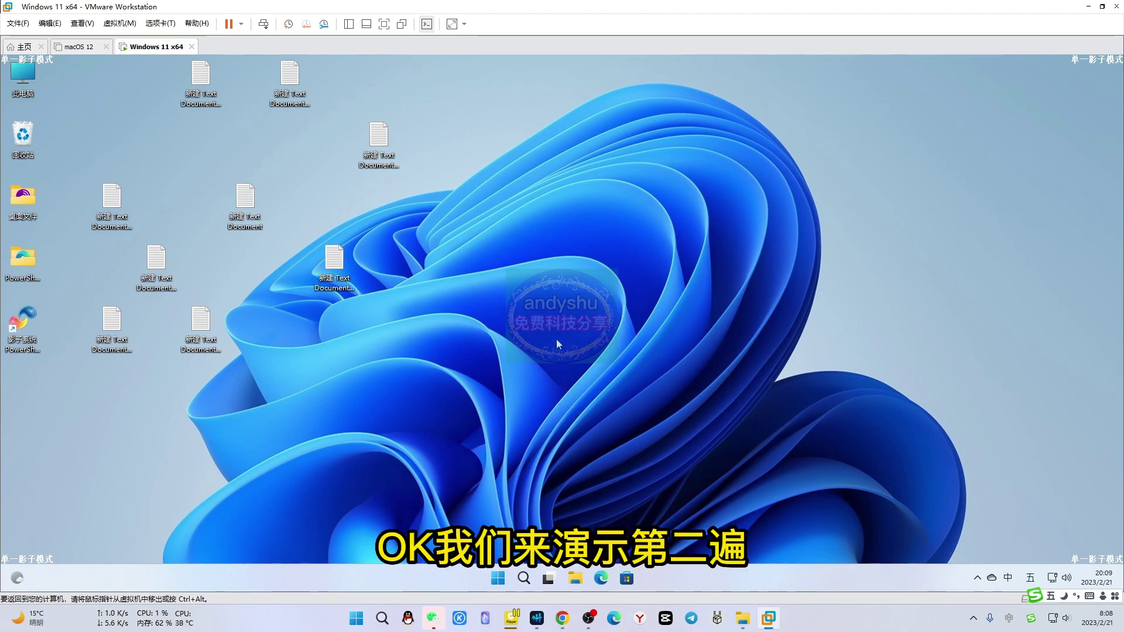
Open File Explorer on This PC and switch PowerShadow to 进入完全影子模式 (full shadow mode)
{"action": "key", "text": "super+e"}
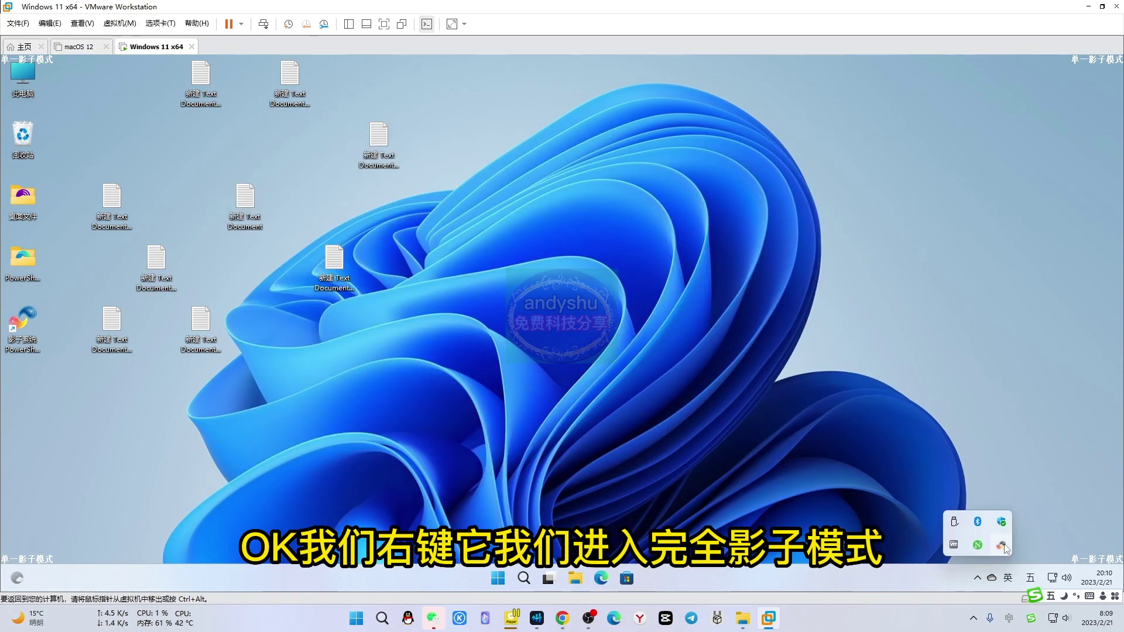
{"action": "right_click", "coordinate": [999, 546]}
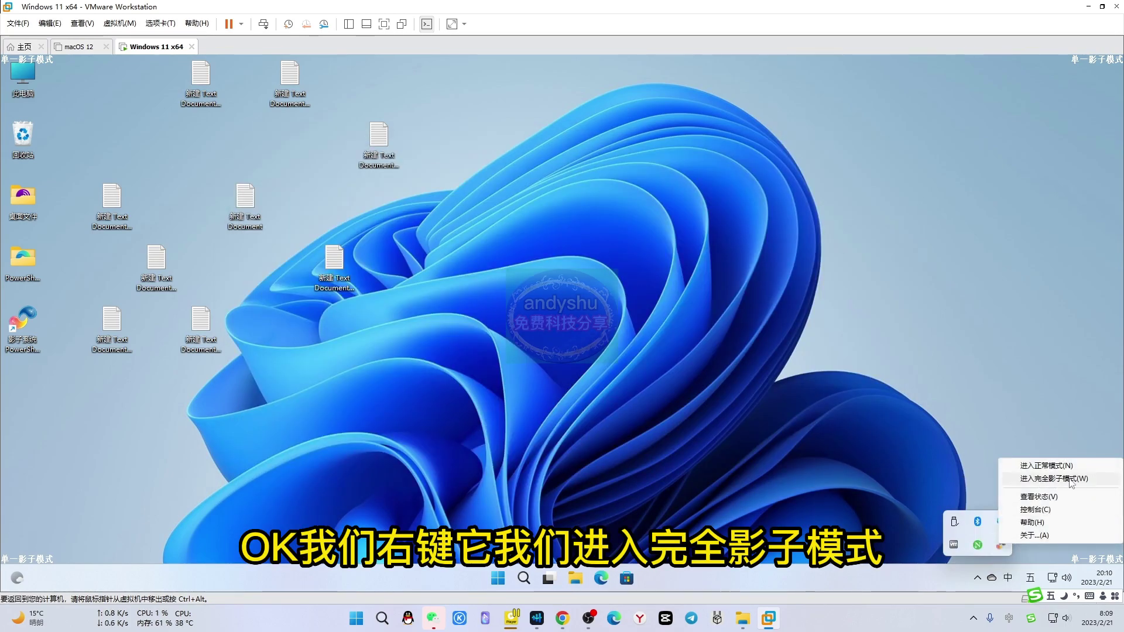
{"action": "left_click", "coordinate": [1054, 479]}
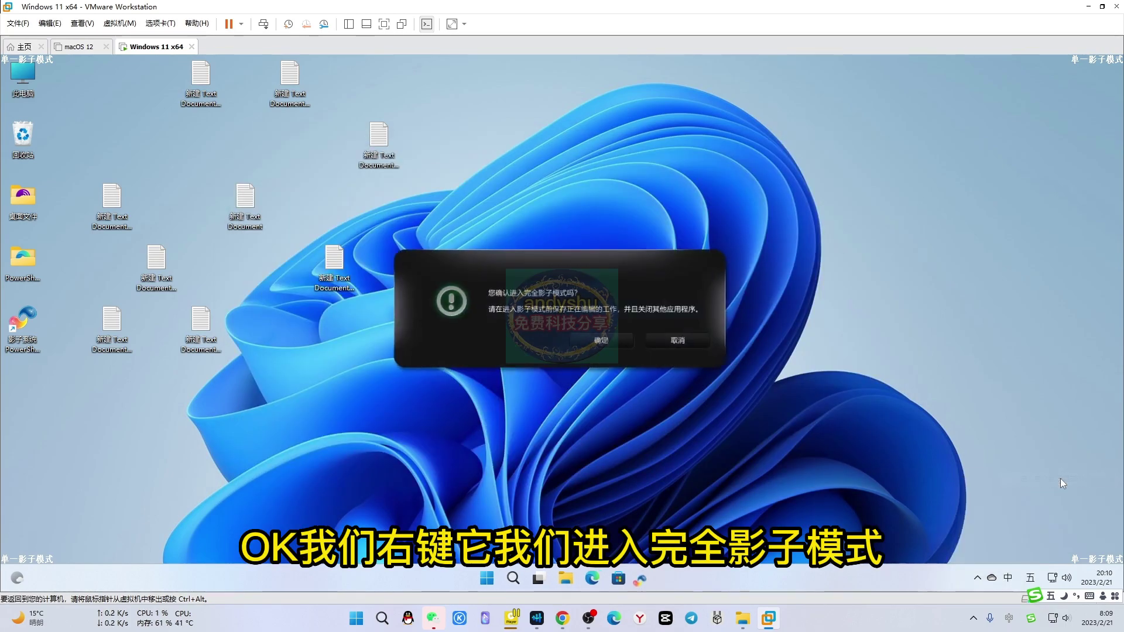
{"action": "left_click", "coordinate": [601, 342]}
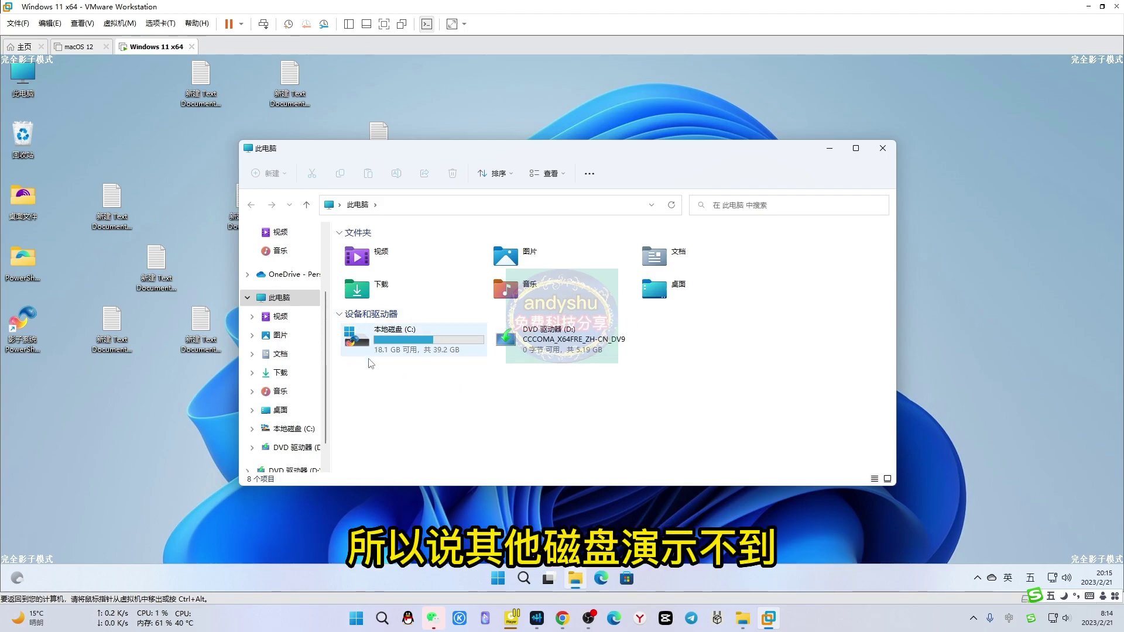
Close the This PC window and launch the 影子系统 PowerShadow console from its desktop shortcut
{"action": "left_click", "coordinate": [883, 148]}
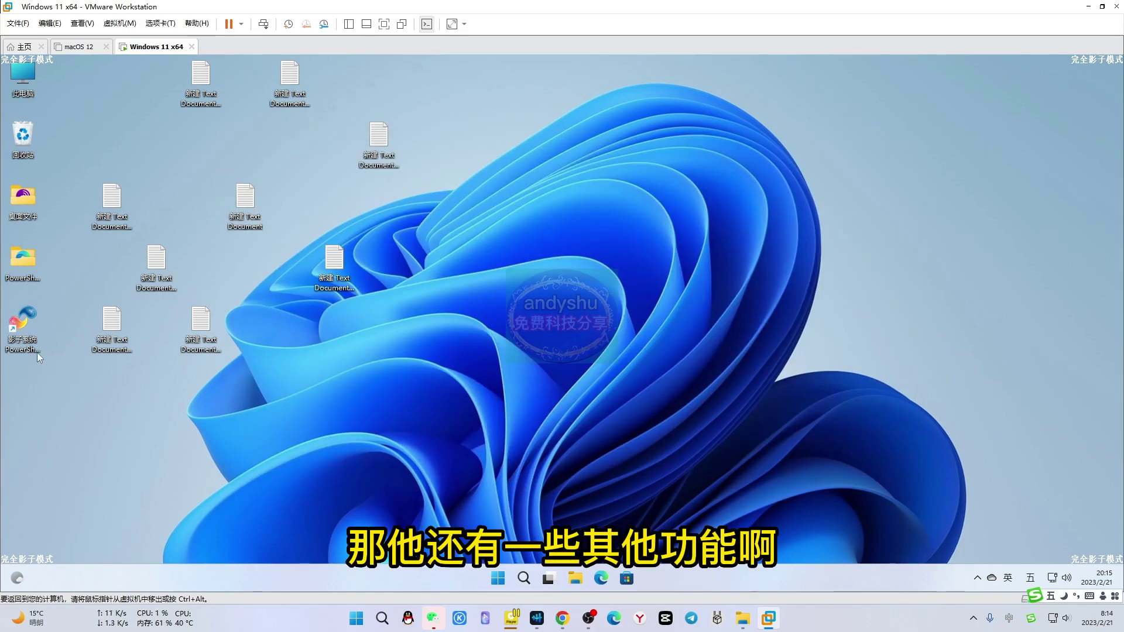
{"action": "double_click", "coordinate": [23, 333]}
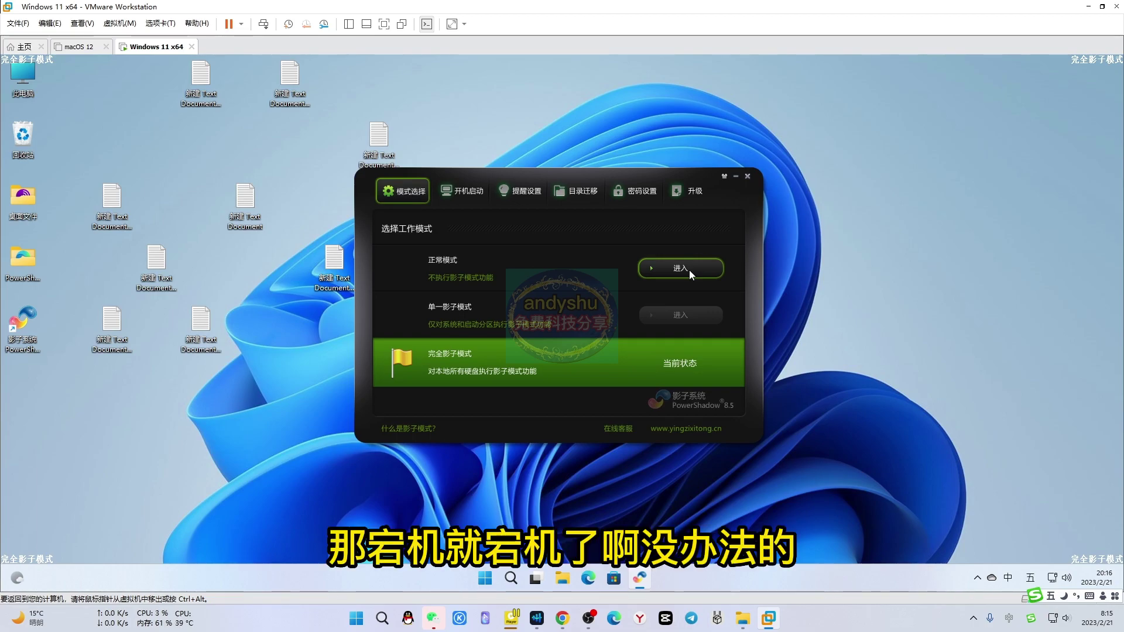
Browse the console's 开机启动, 提醒设置, 目录迁移 and 密码设置 settings tabs
{"action": "left_click", "coordinate": [469, 194]}
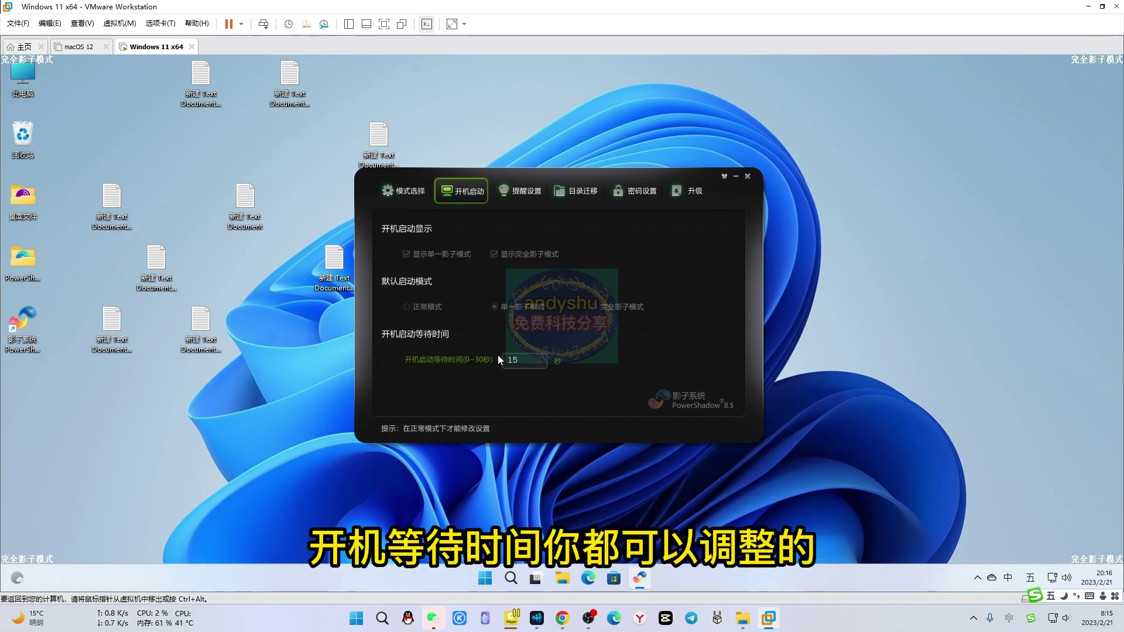
{"action": "left_click", "coordinate": [525, 190]}
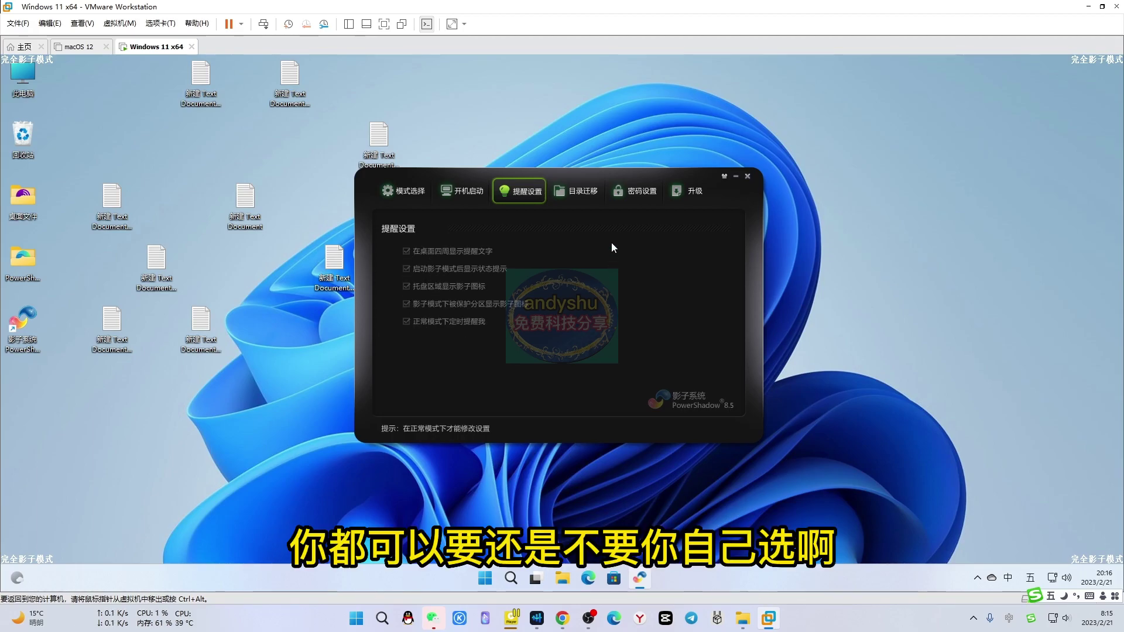
{"action": "left_click", "coordinate": [584, 194]}
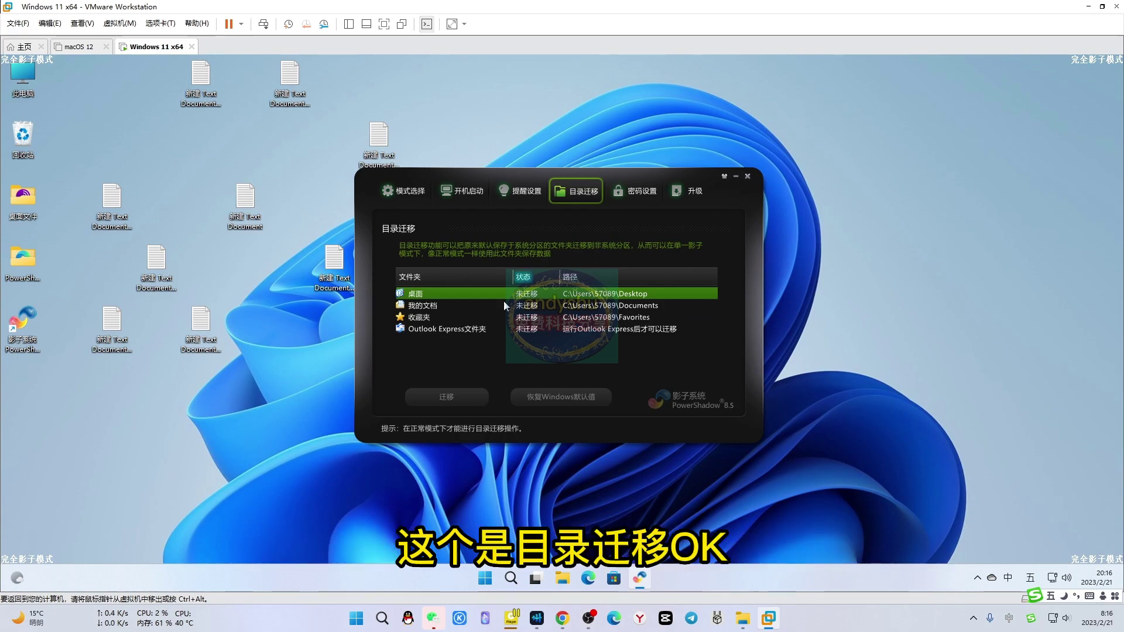
{"action": "left_click", "coordinate": [635, 190]}
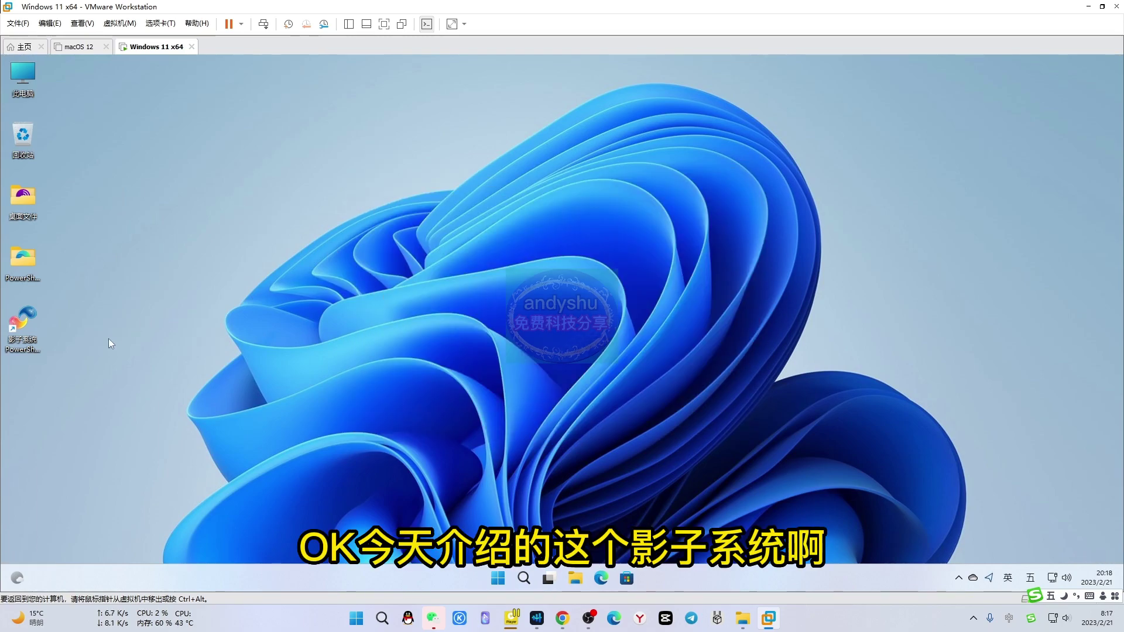
{"action": "left_click", "coordinate": [23, 328]}
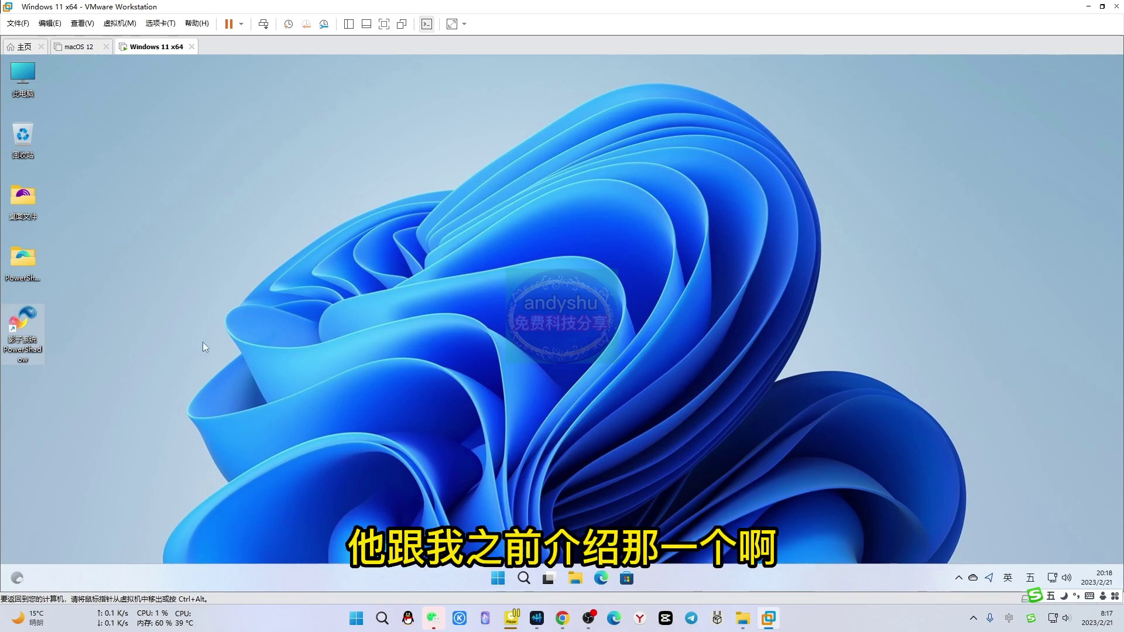